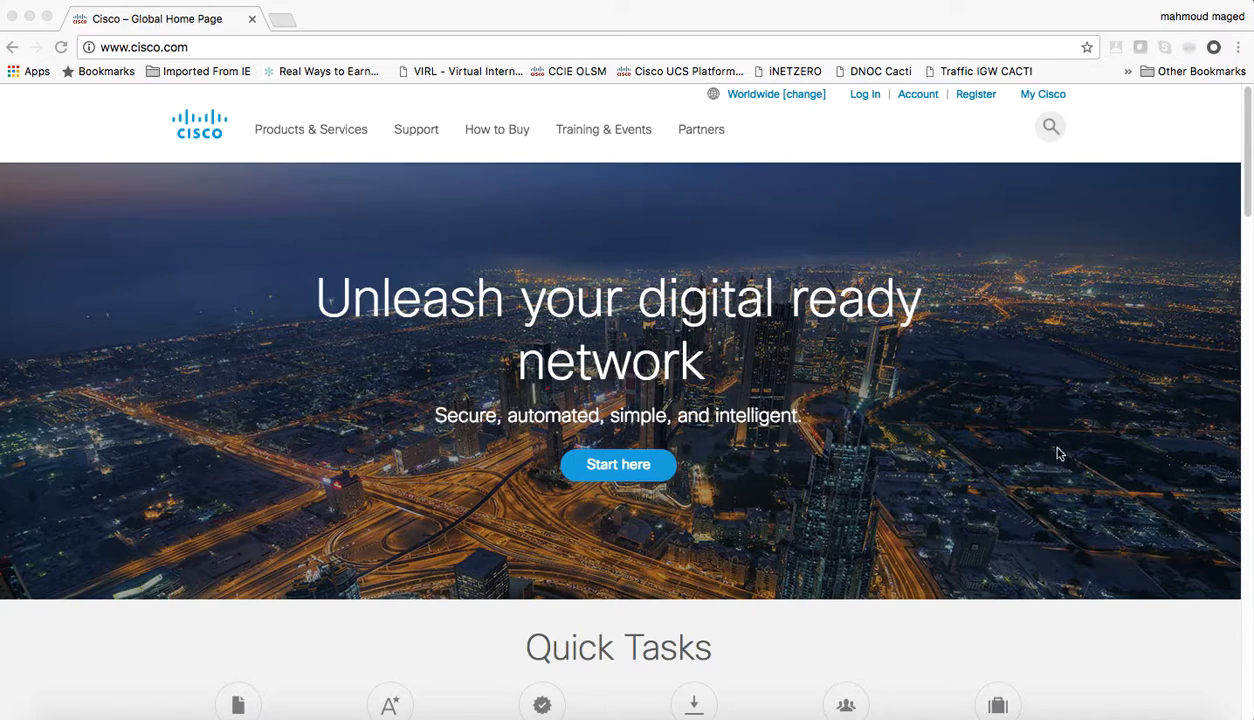
# Open the software downloads page from the Support links in the Cisco home page footer.
pyautogui.click(1249, 201)
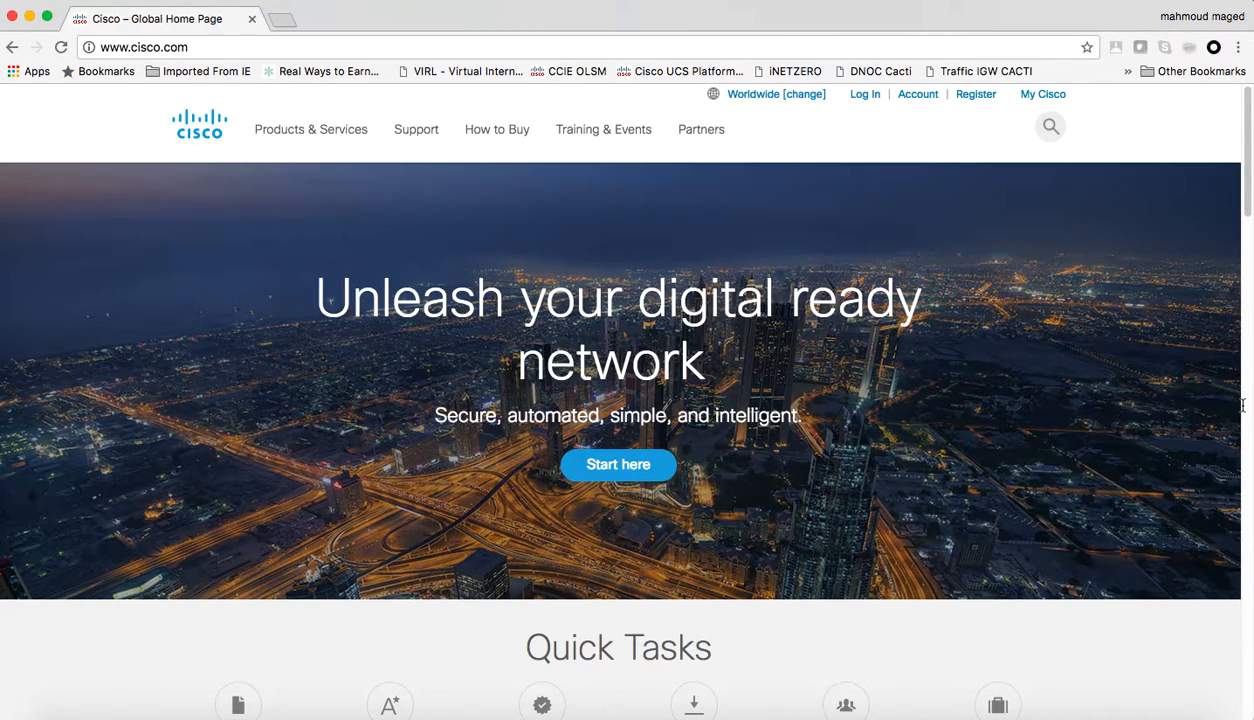
pyautogui.scroll(-8, 1250, 641)
pyautogui.scroll(-10, 1250, 641)
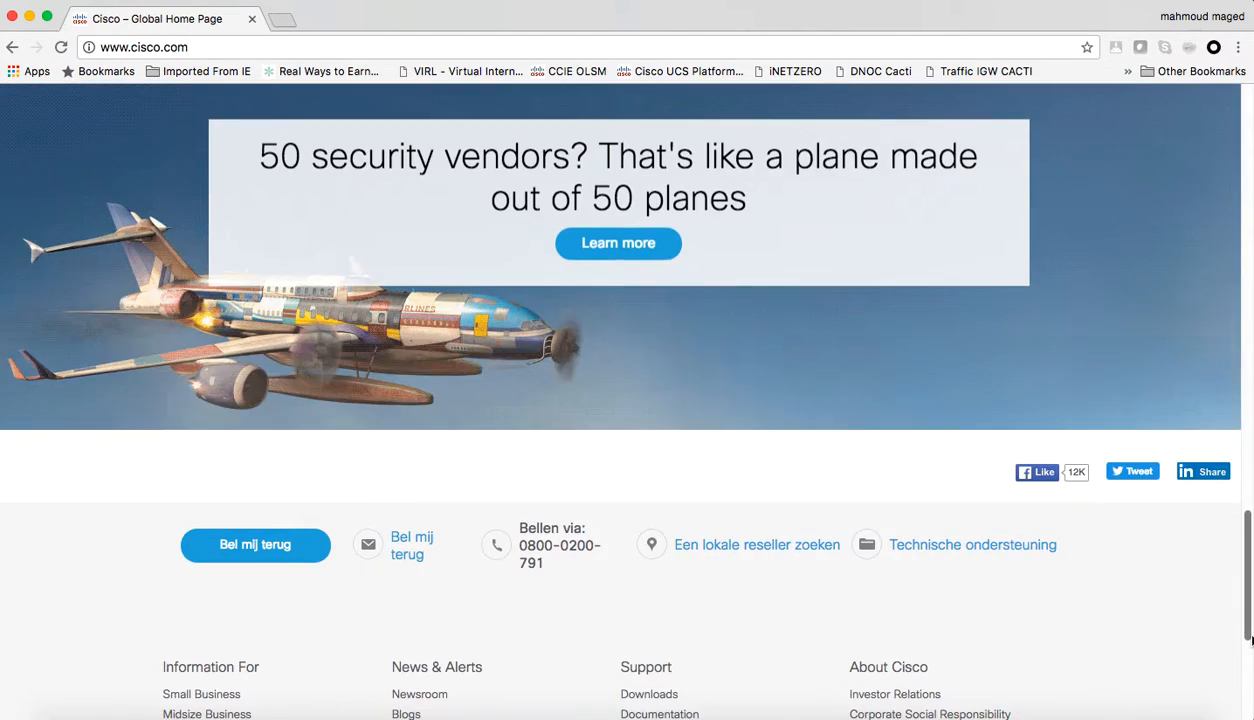
pyautogui.click(648, 694)
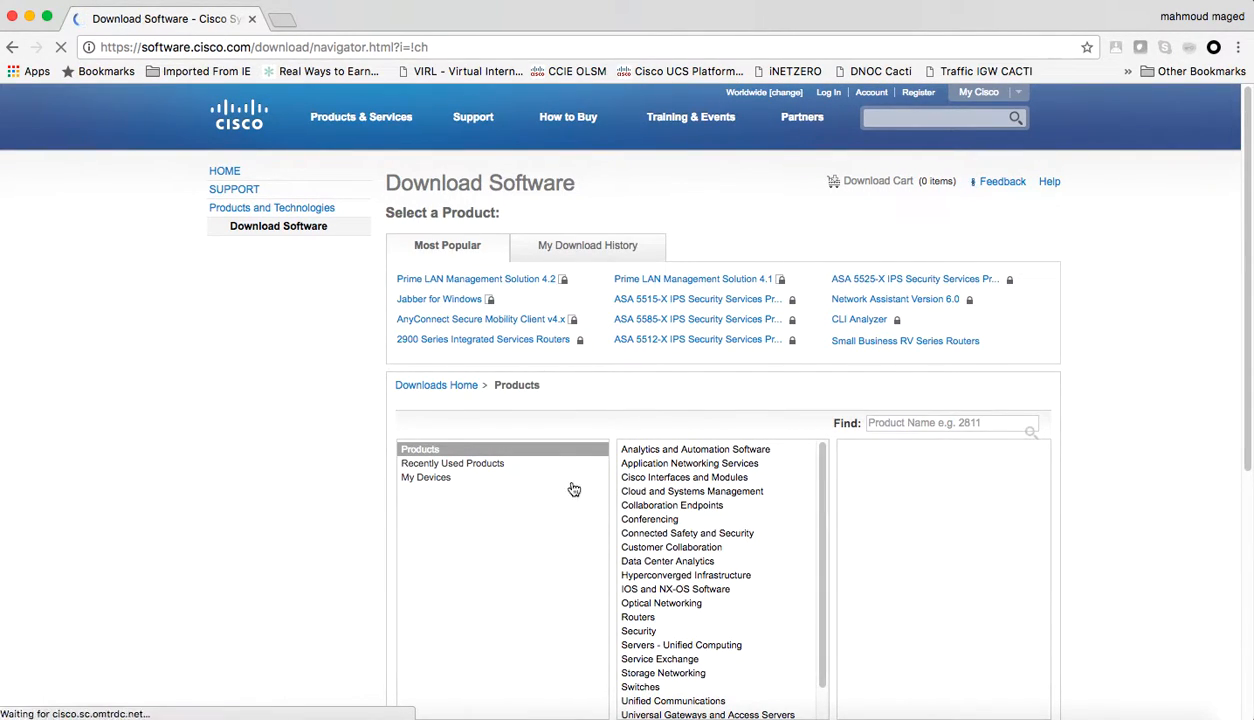
# Go to Routers, Virtual Routers, Cloud Services Router 1000V Series, Cloud Services Router 1000V, and open its IOS XE Software downloads.
pyautogui.click(640, 619)
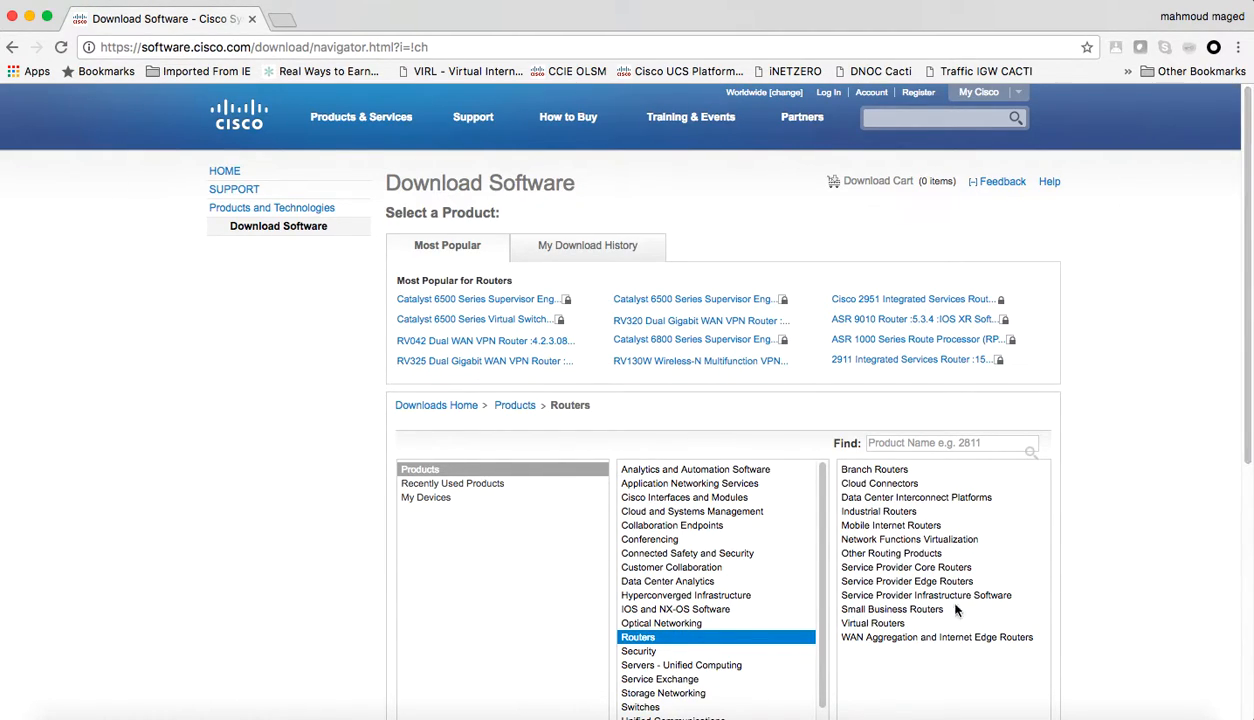
pyautogui.click(860, 622)
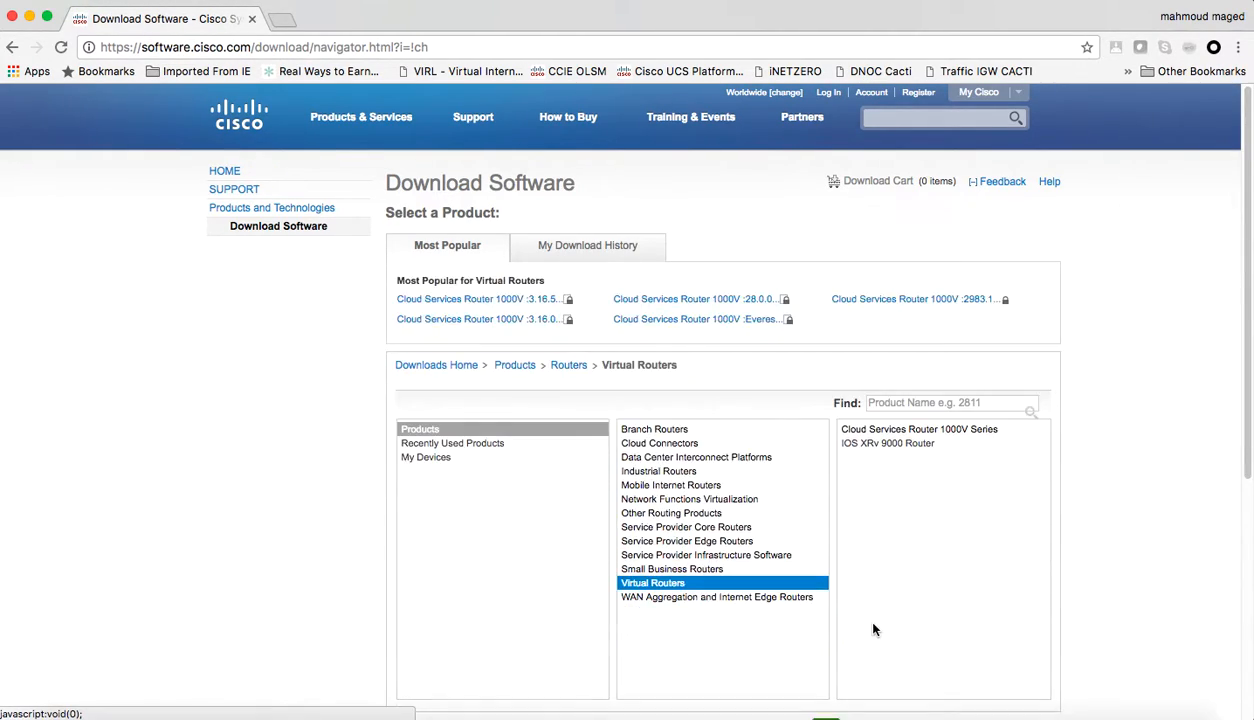
pyautogui.click(914, 430)
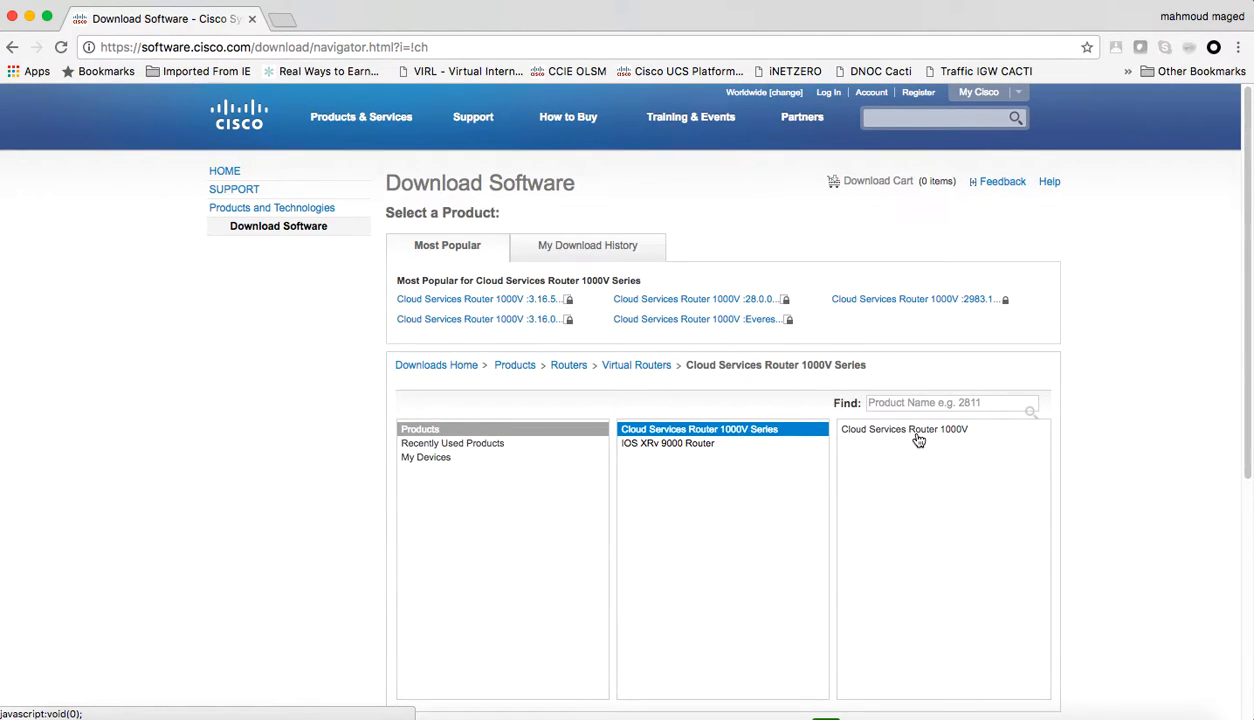
pyautogui.click(917, 436)
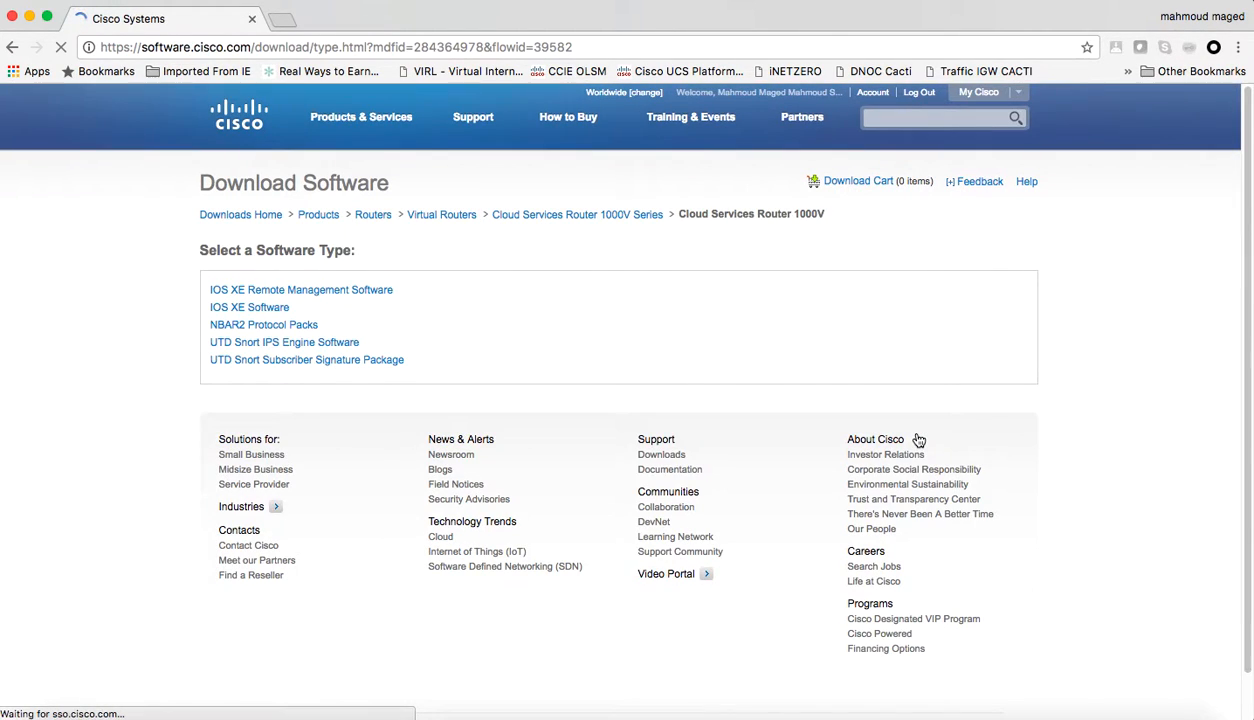
pyautogui.click(251, 309)
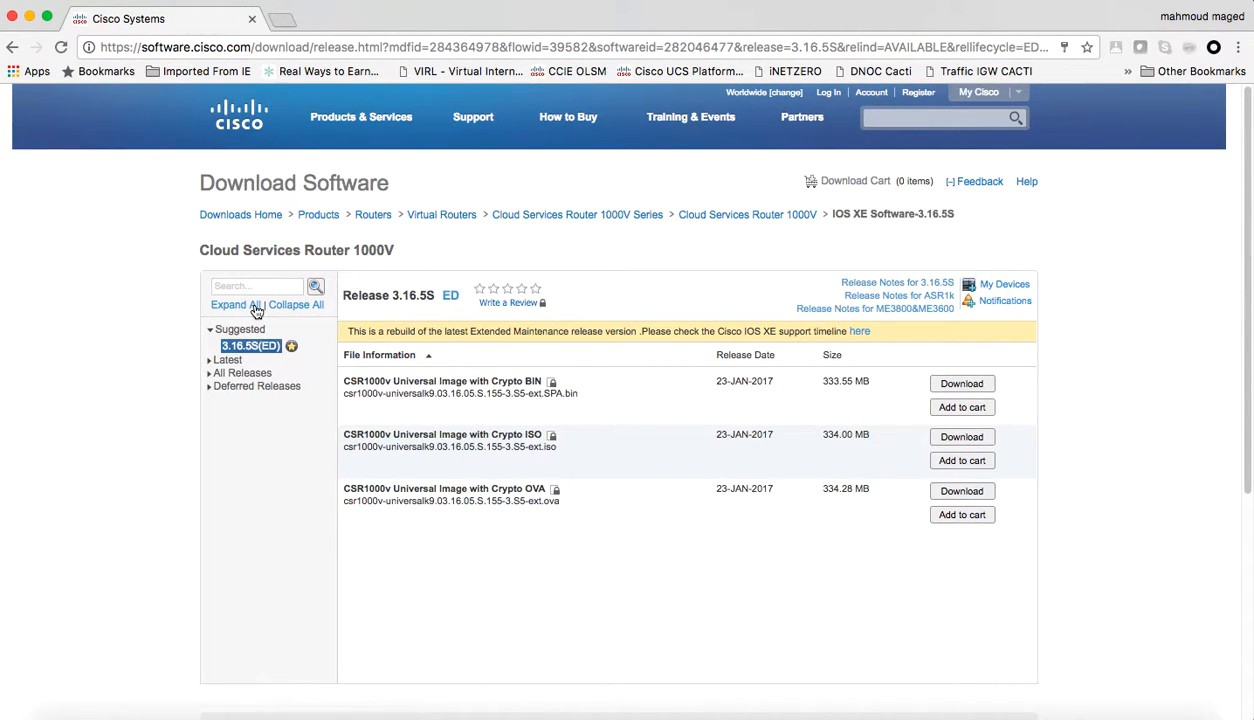
# Find release 3.15.0S(ED) among all version 3 releases and try to download its Advanced Enterprise Services ISO image.
pyautogui.click(214, 364)
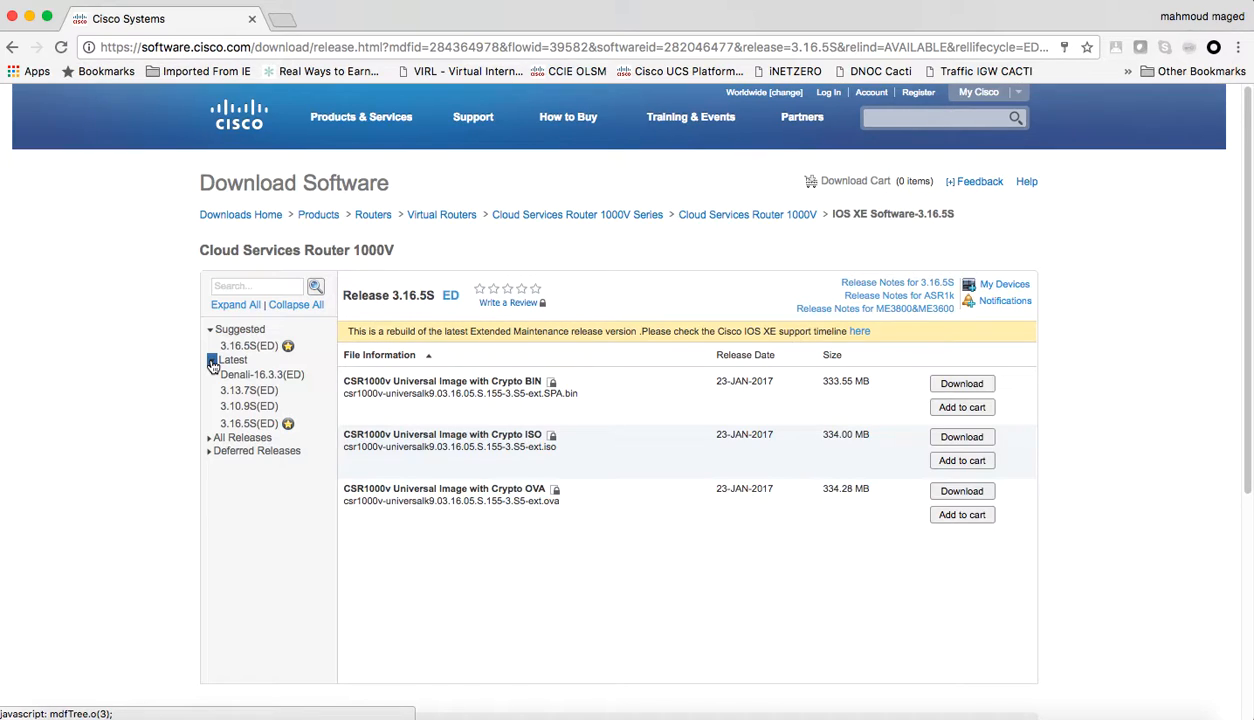
pyautogui.click(212, 439)
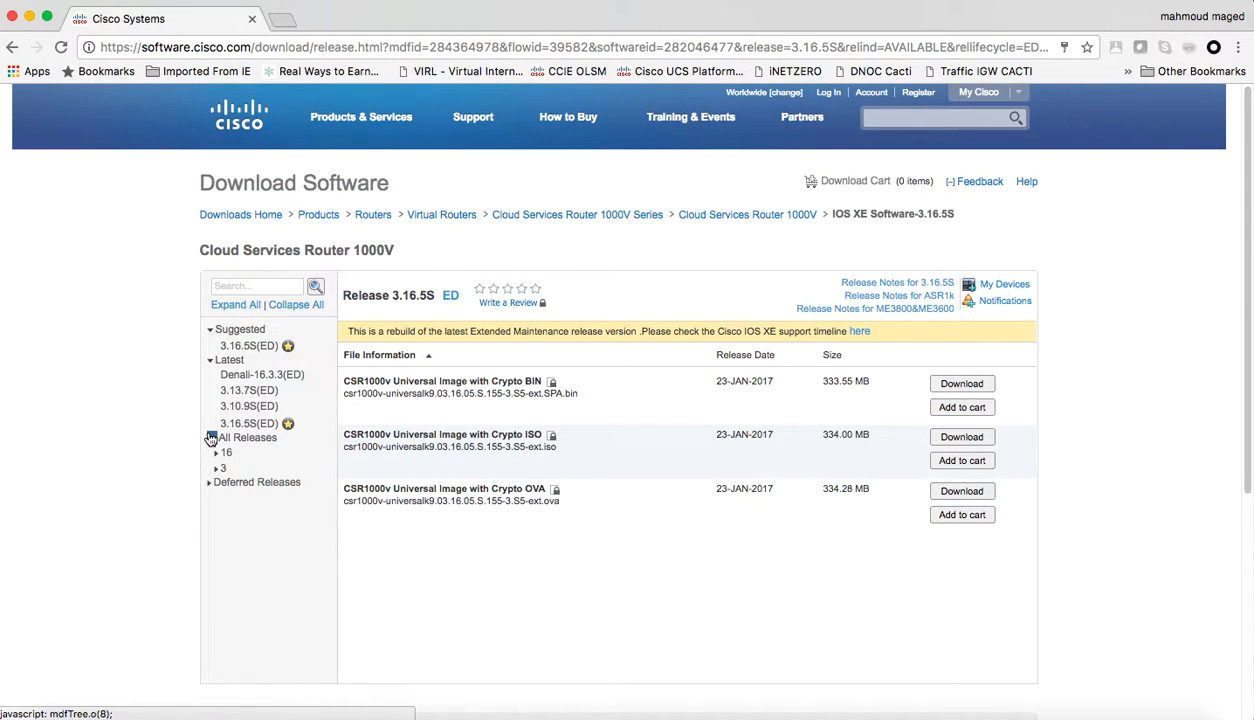
pyautogui.click(217, 470)
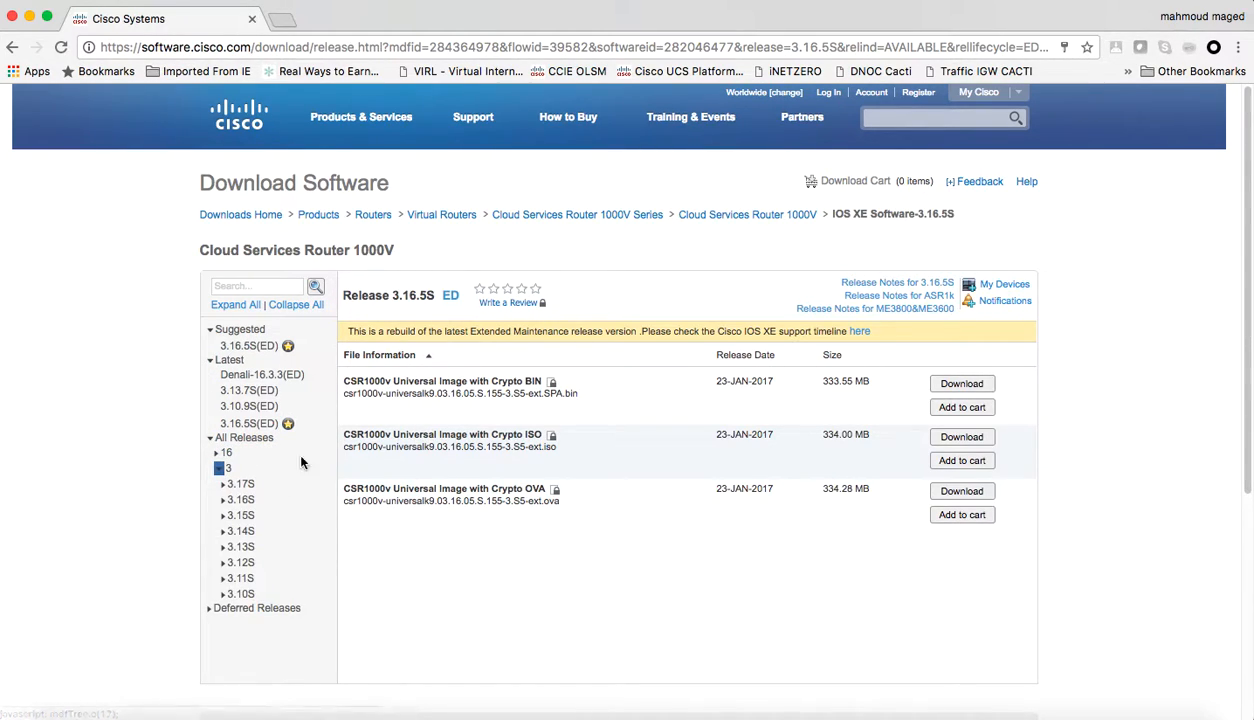
pyautogui.click(222, 516)
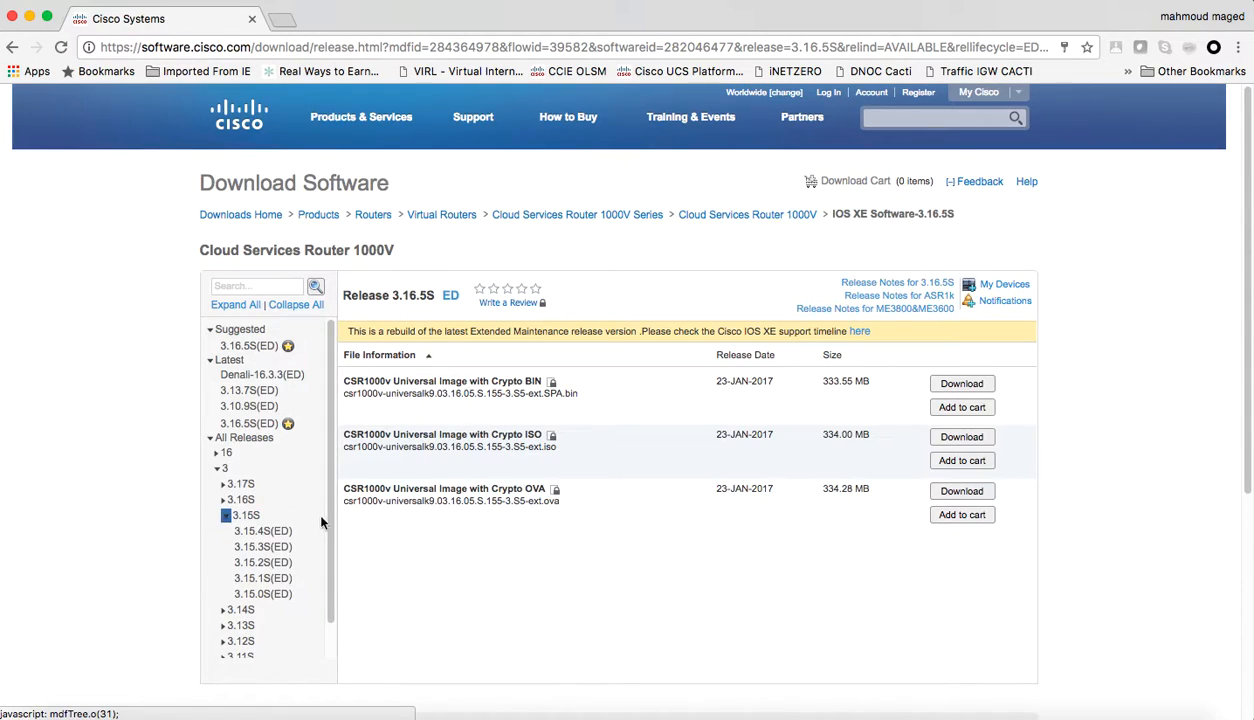
pyautogui.click(279, 596)
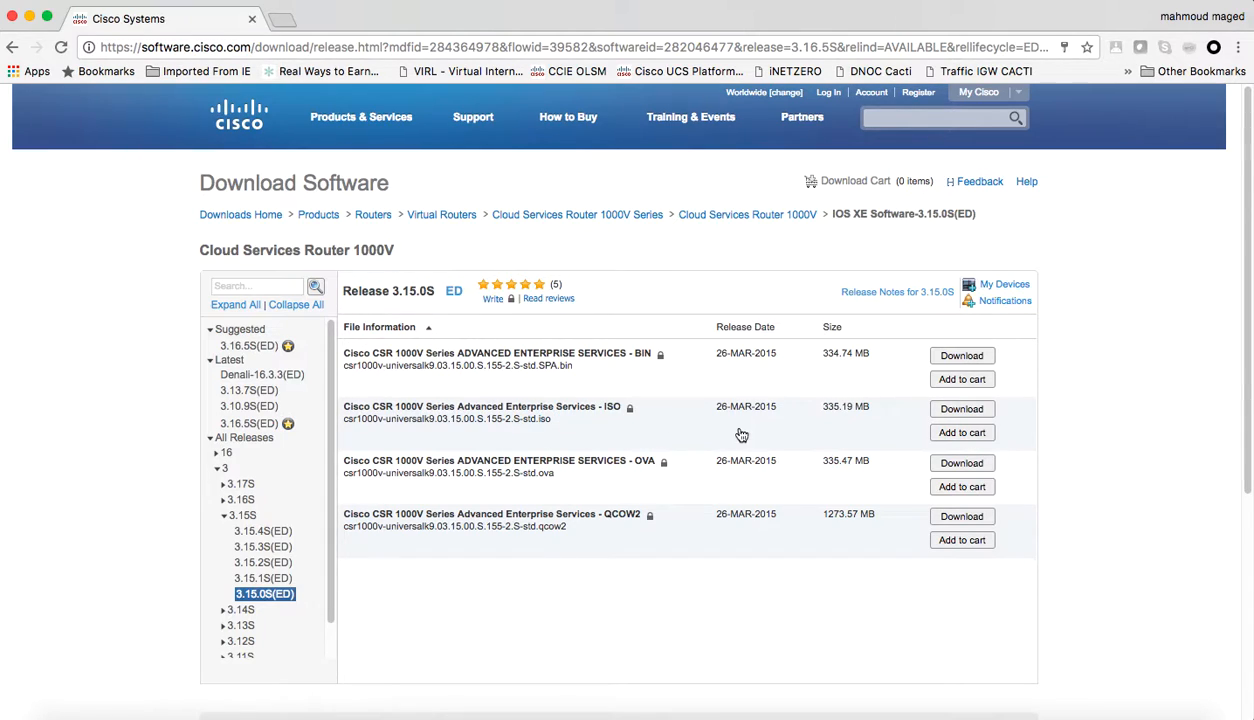
pyautogui.click(975, 414)
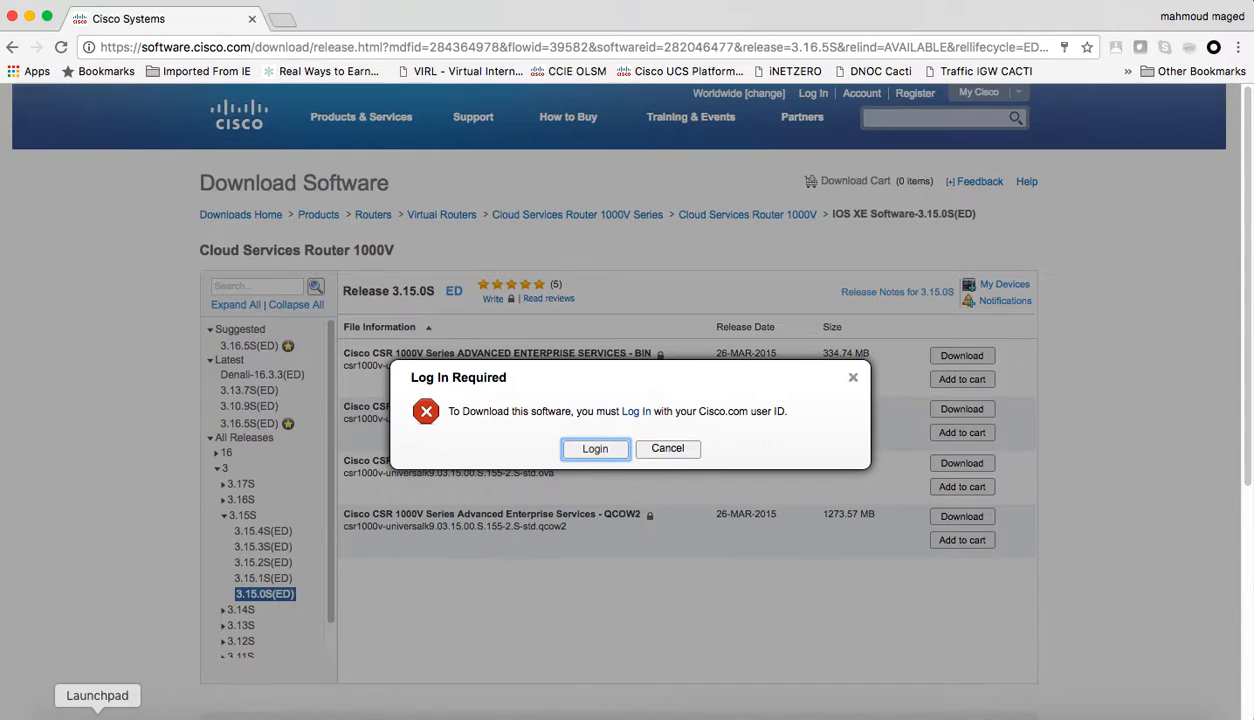
# Switch to VirtualBox from the installed applications and dismiss its update notice.
pyautogui.click(97, 712)
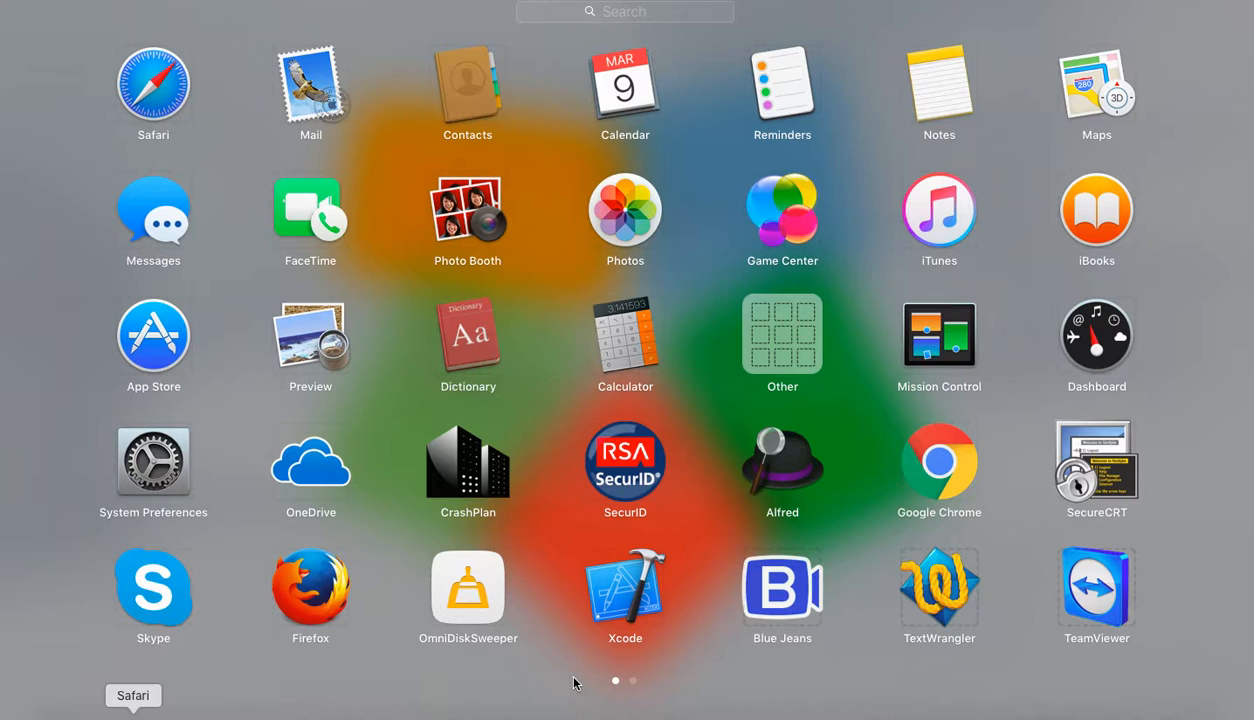
pyautogui.click(633, 682)
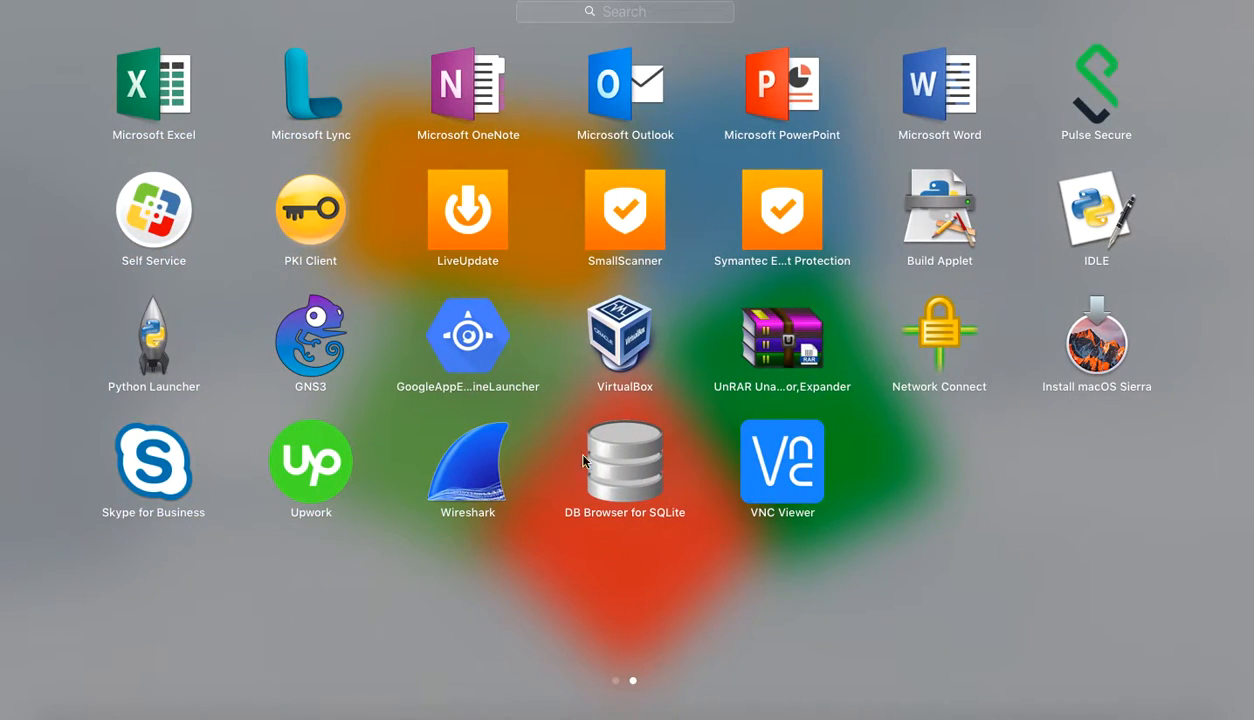
pyautogui.click(618, 322)
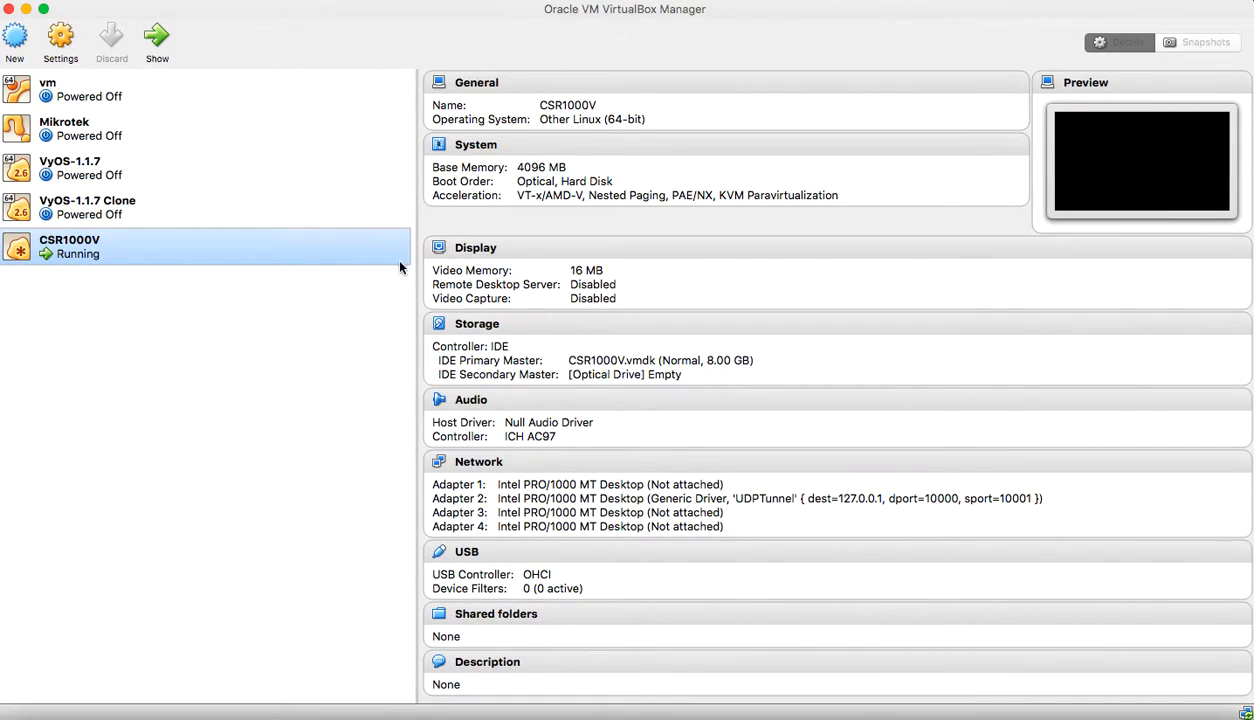
pyautogui.click(603, 221)
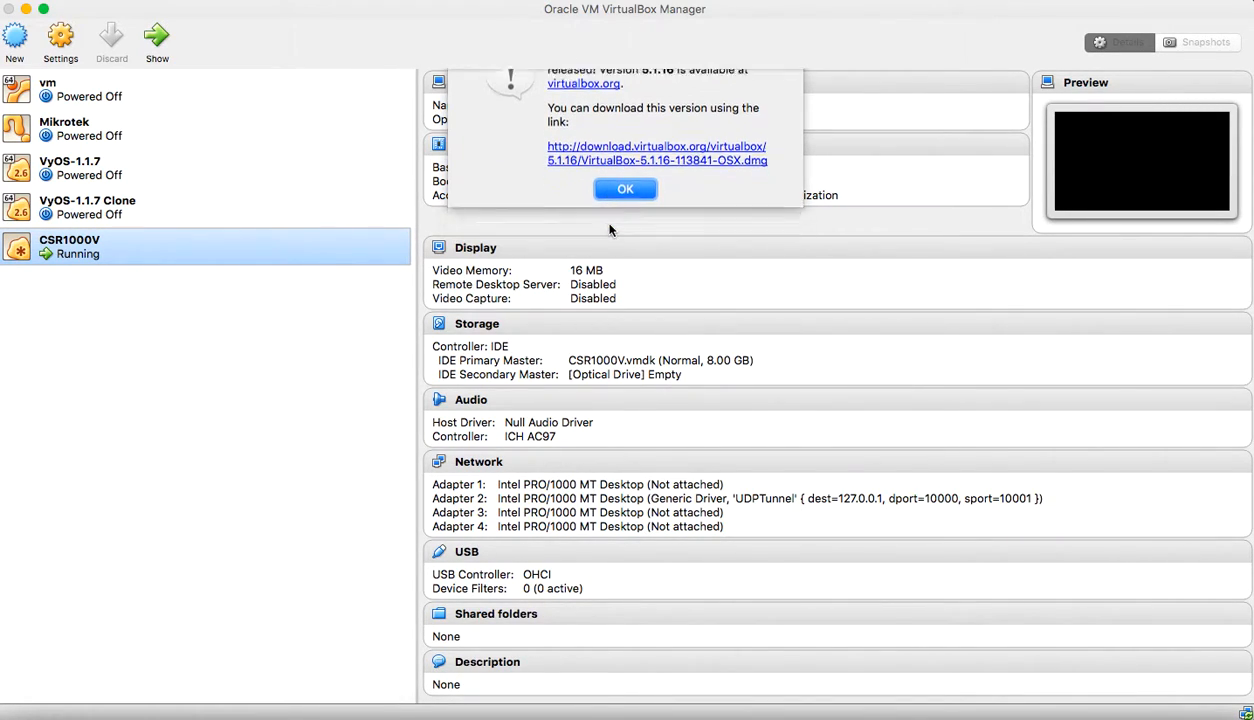
# Switch to GNS3, stop all nodes in the topology, and quit without saving the project.
pyautogui.rightClick(74, 238)
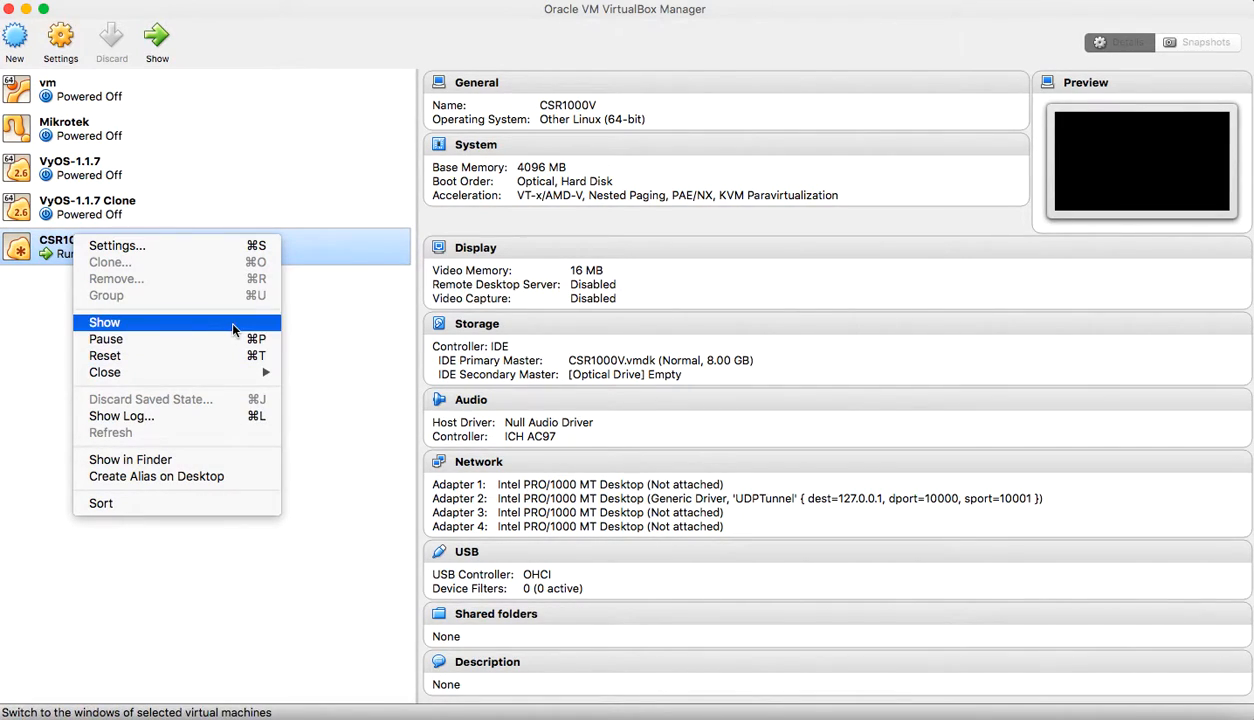
pyautogui.click(31, 339)
pyautogui.click(954, 712)
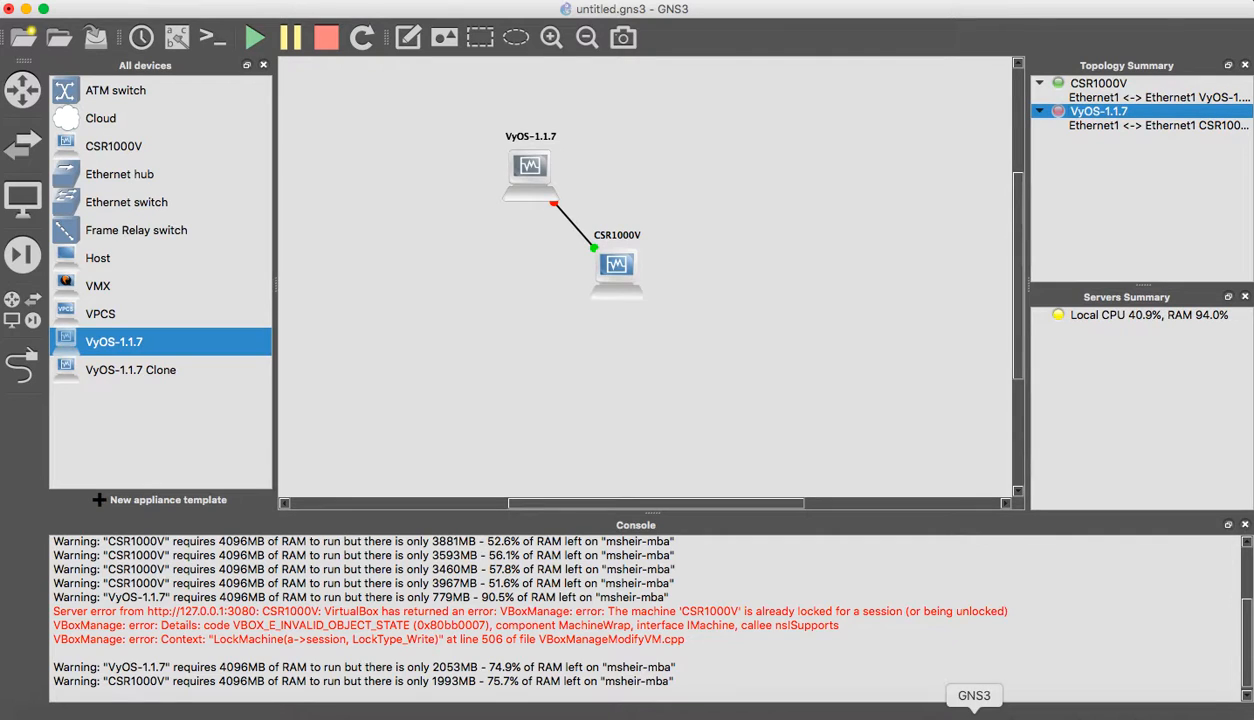
pyautogui.click(326, 37)
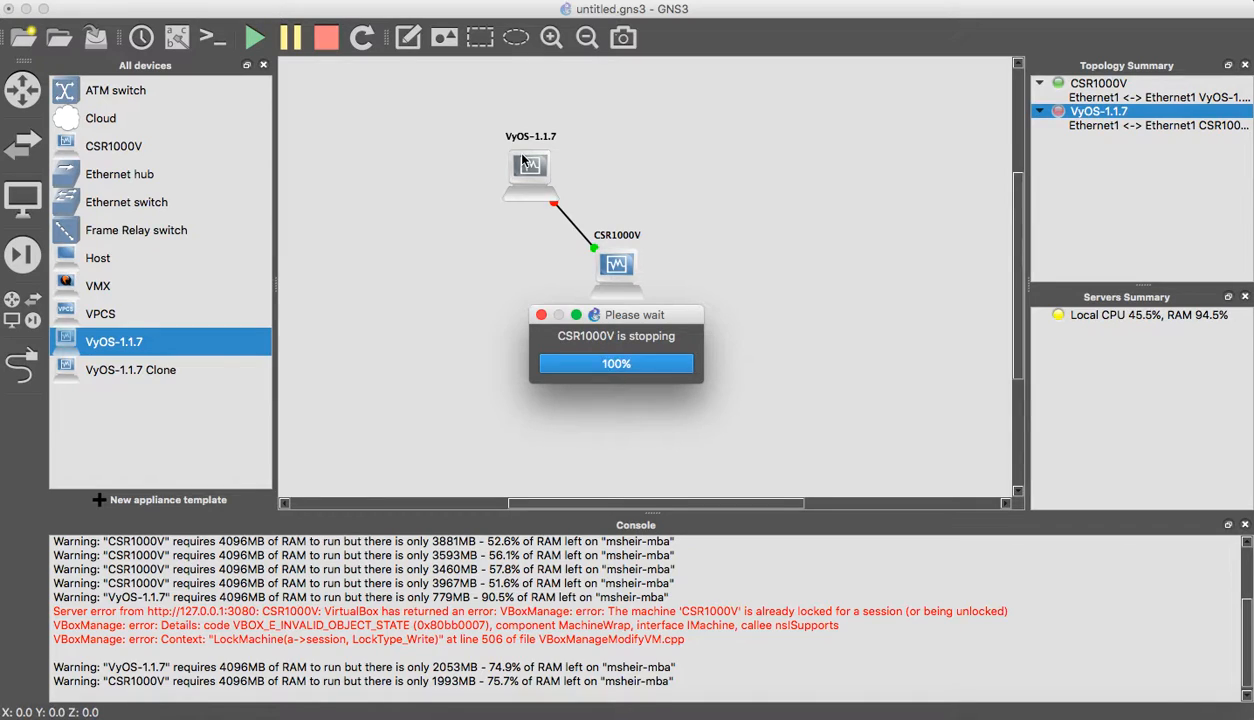
pyautogui.press('super+q')
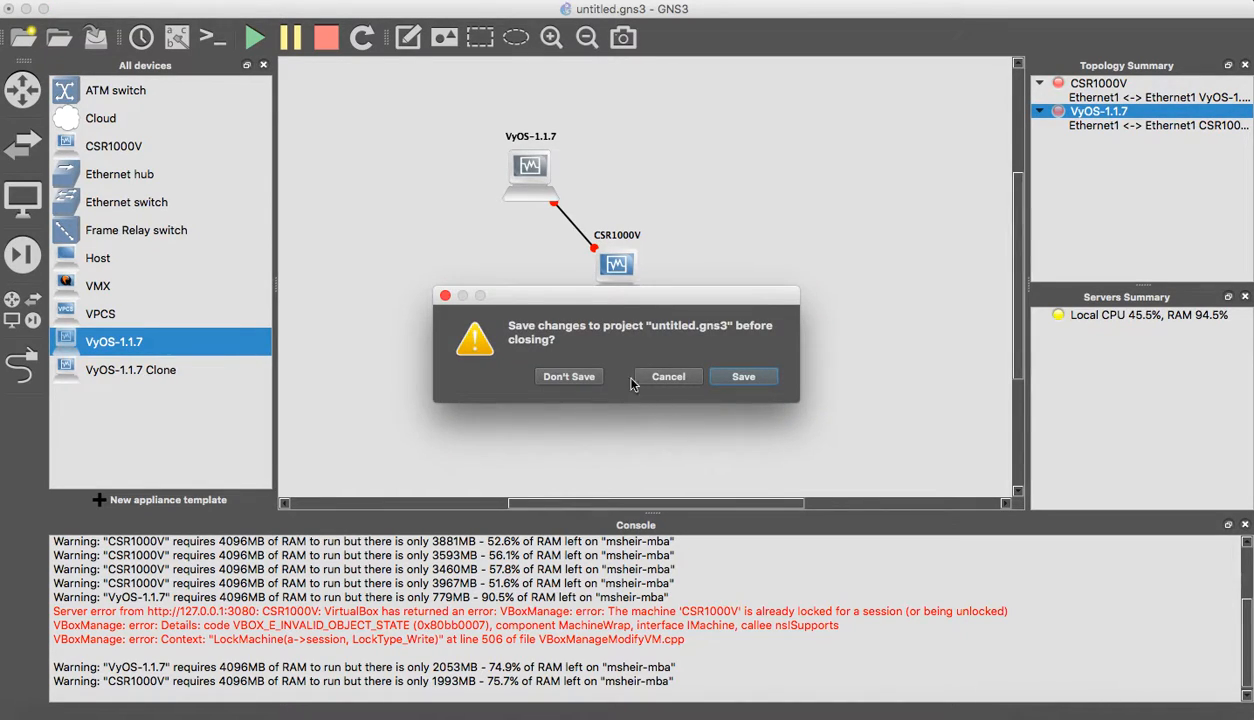
pyautogui.click(568, 377)
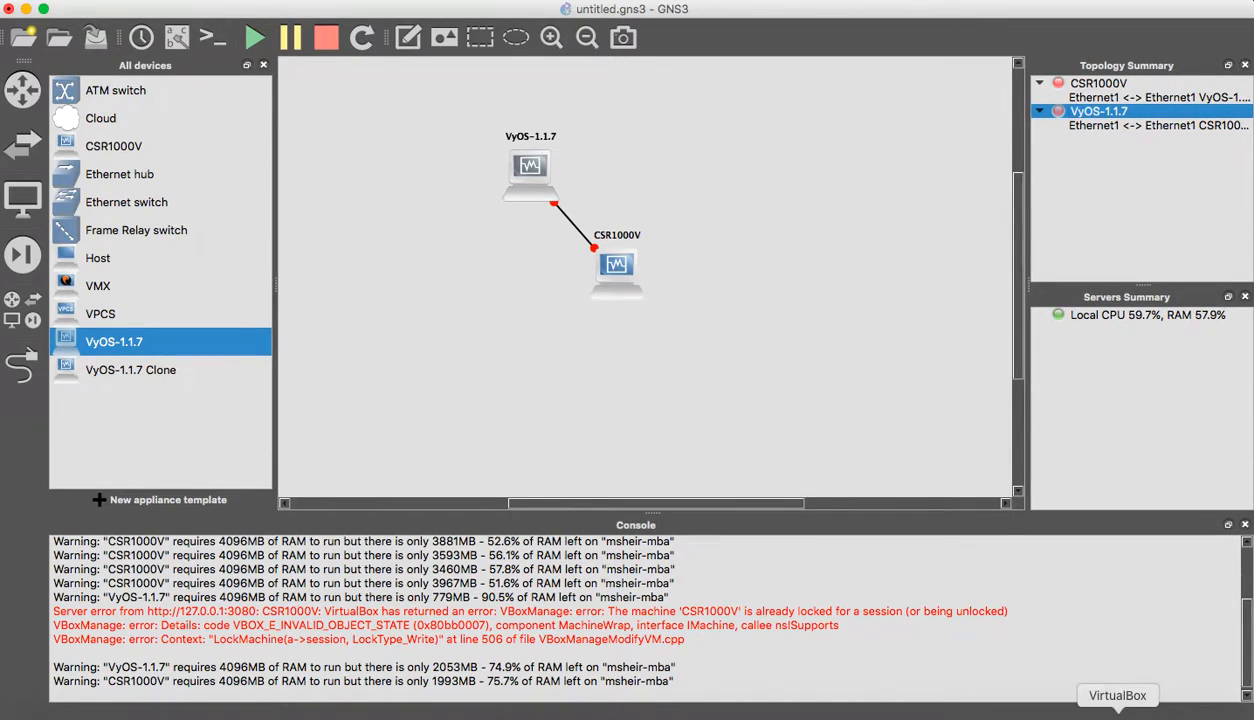
# Switch to VirtualBox and start a new virtual machine named CSR-1000V2 with type Other and version Other/Unknown (64-bit).
pyautogui.click(1117, 712)
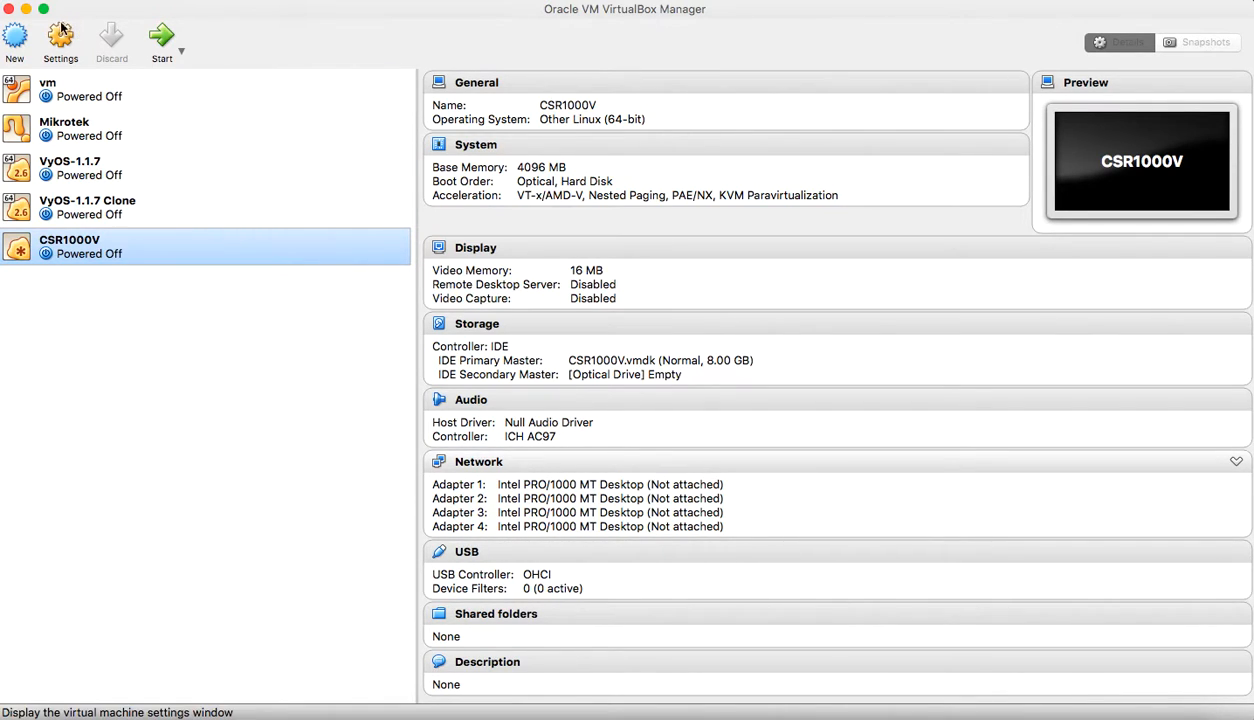
pyautogui.click(18, 37)
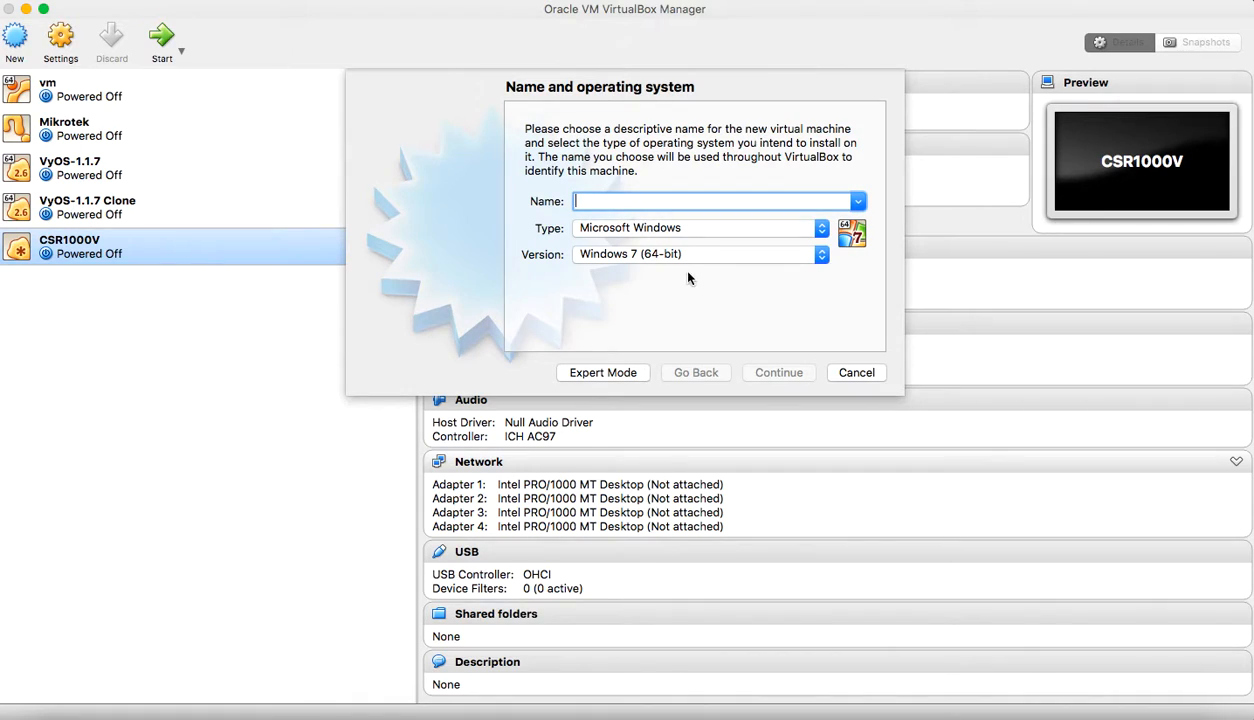
pyautogui.click(712, 236)
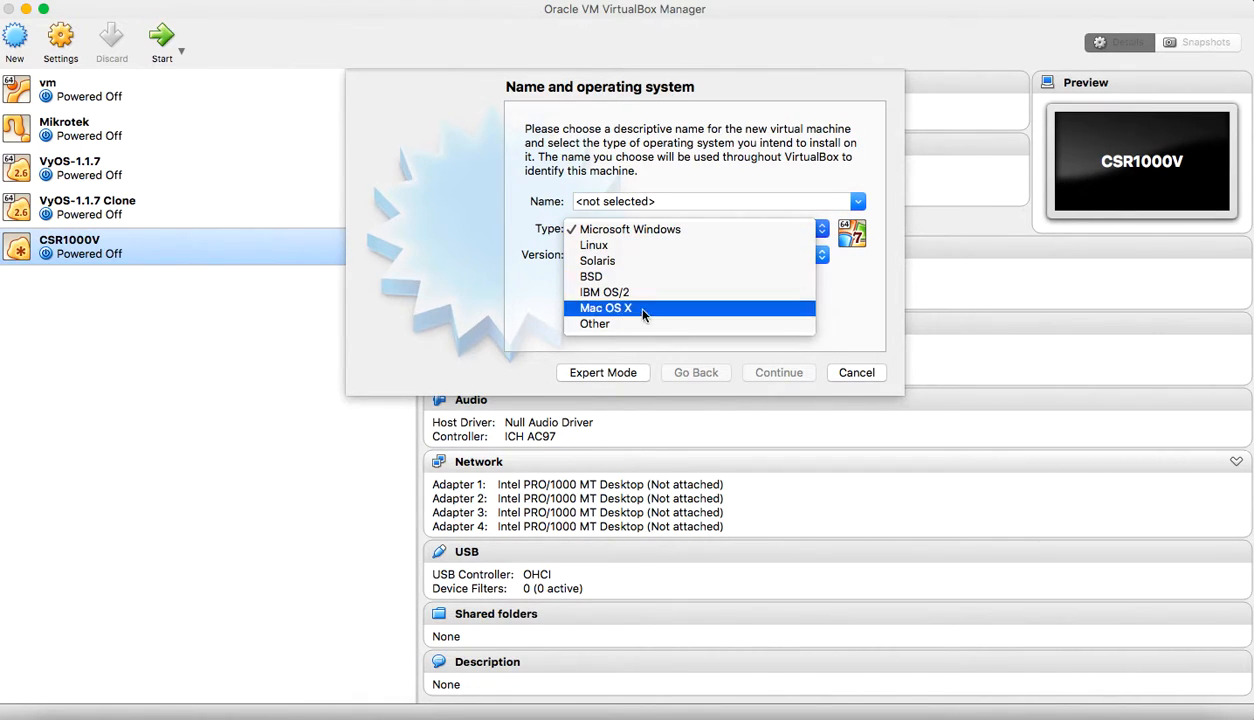
pyautogui.click(623, 322)
pyautogui.click(666, 258)
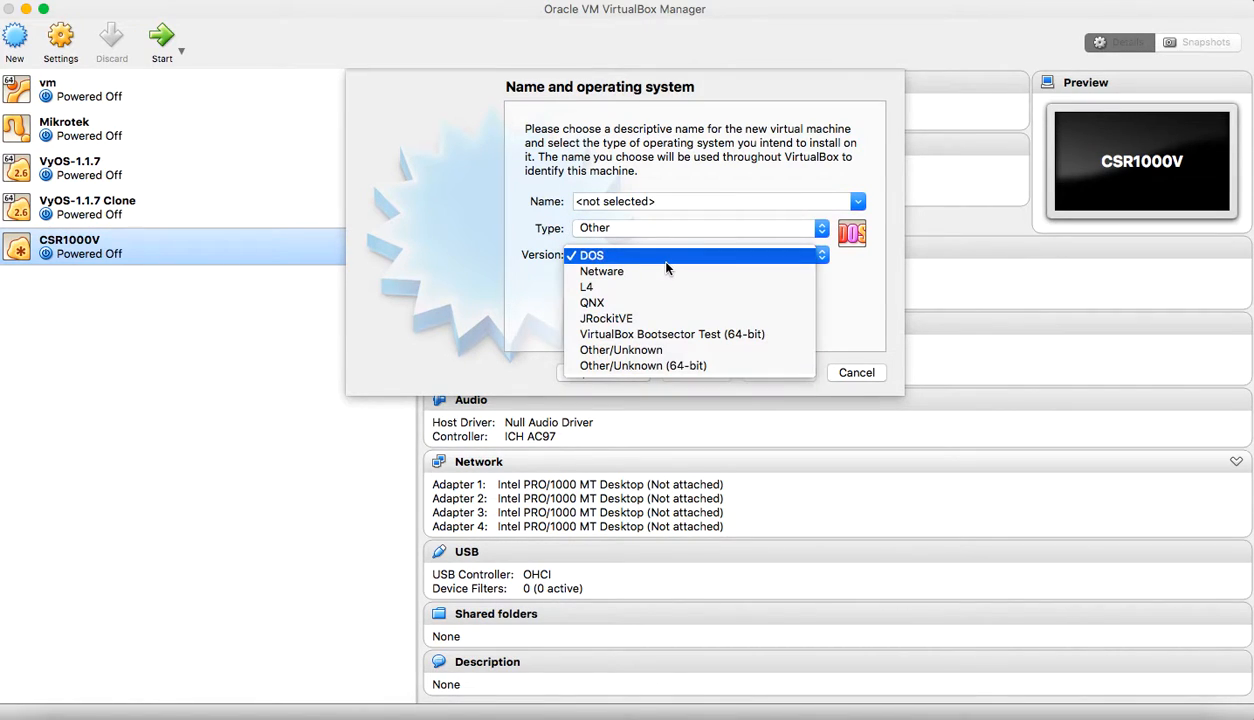
pyautogui.click(678, 366)
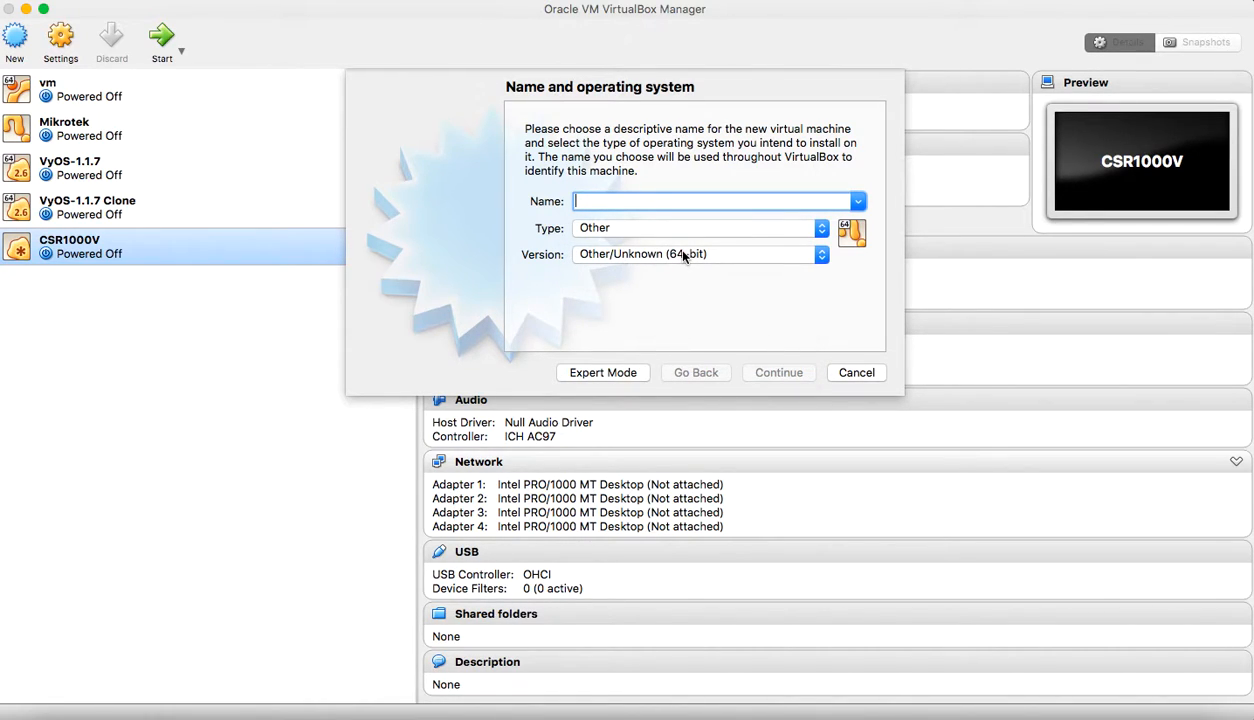
pyautogui.write('CSR')
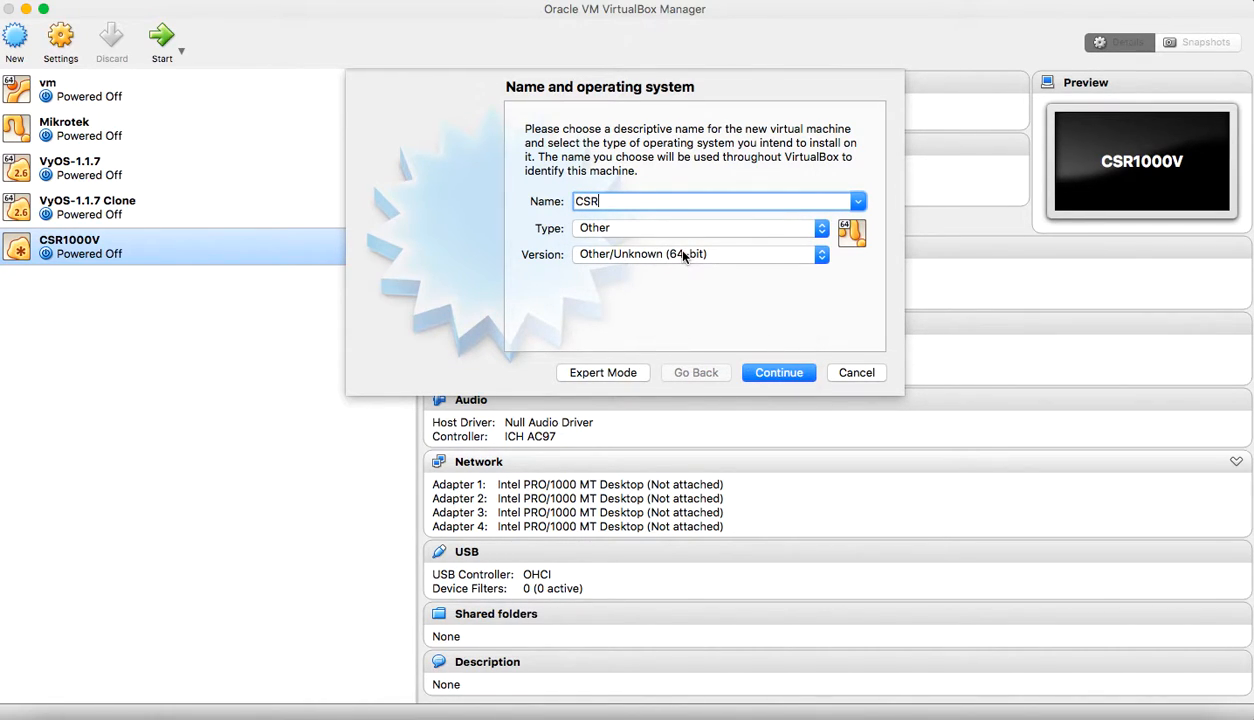
pyautogui.write('-100V')
pyautogui.press('BackSpace')
pyautogui.press('BackSpace')
pyautogui.write('00V2')
pyautogui.click(776, 372)
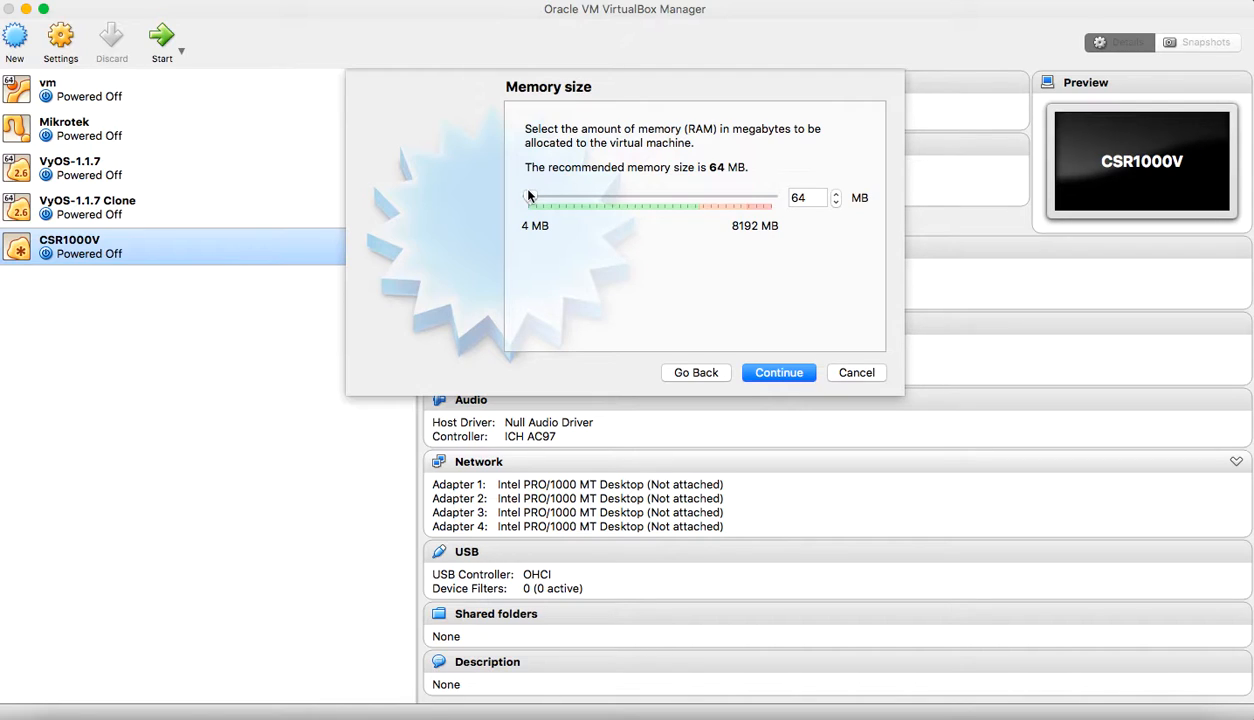
# Set the new virtual machine's memory size to 4095 MB.
pyautogui.moveTo(528, 194); pyautogui.dragTo(670, 193)
pyautogui.click(818, 197)
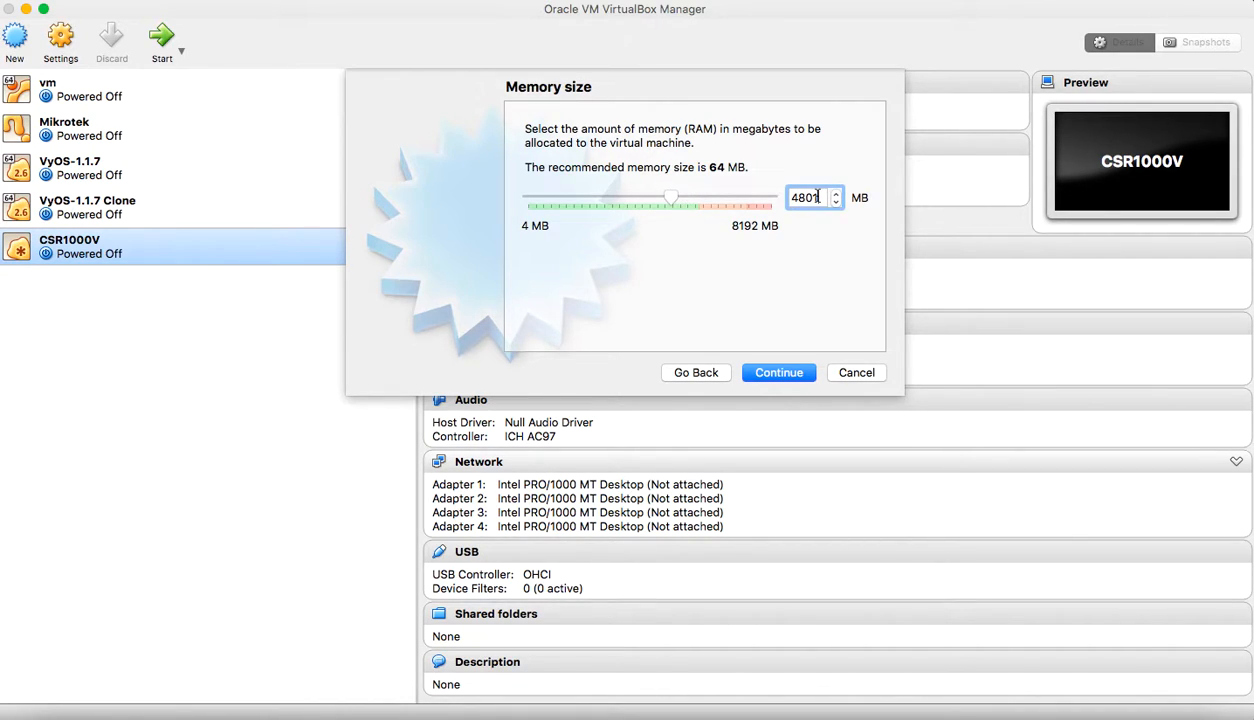
pyautogui.doubleClick(818, 197)
pyautogui.write('4095')
pyautogui.click(779, 372)
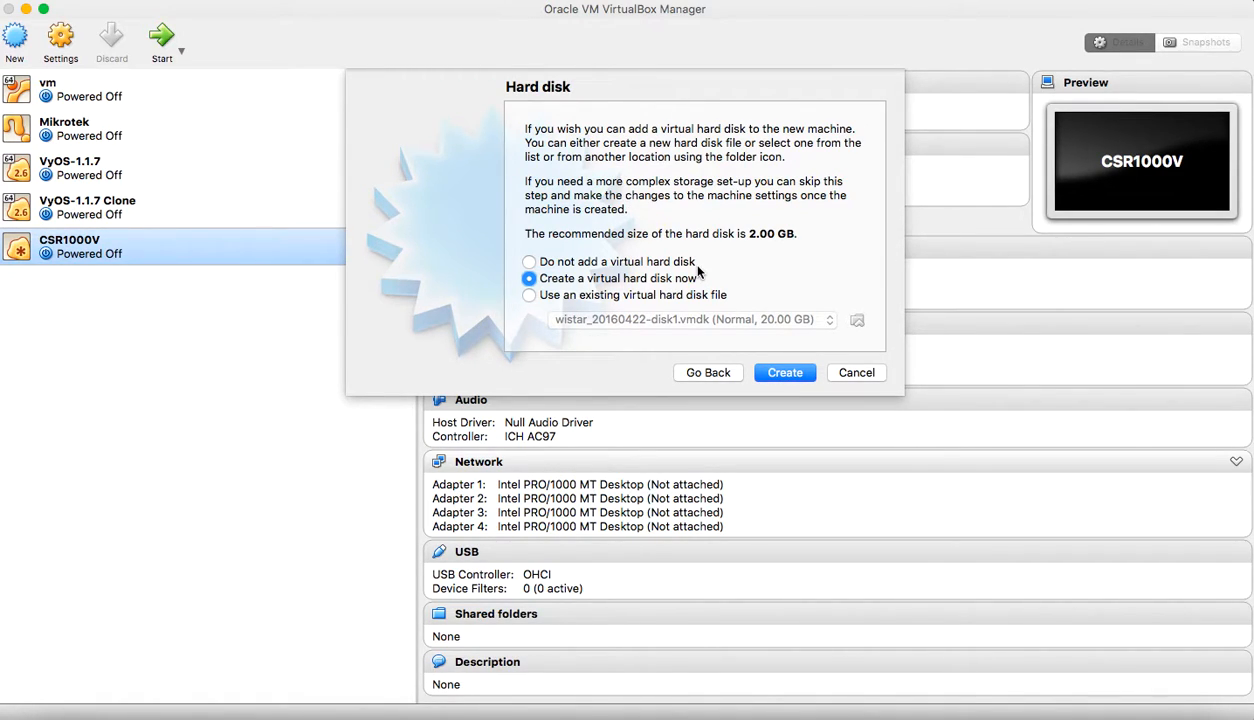
# Choose to create a new virtual hard disk as a VMDK file with dynamically allocated storage.
pyautogui.click(778, 372)
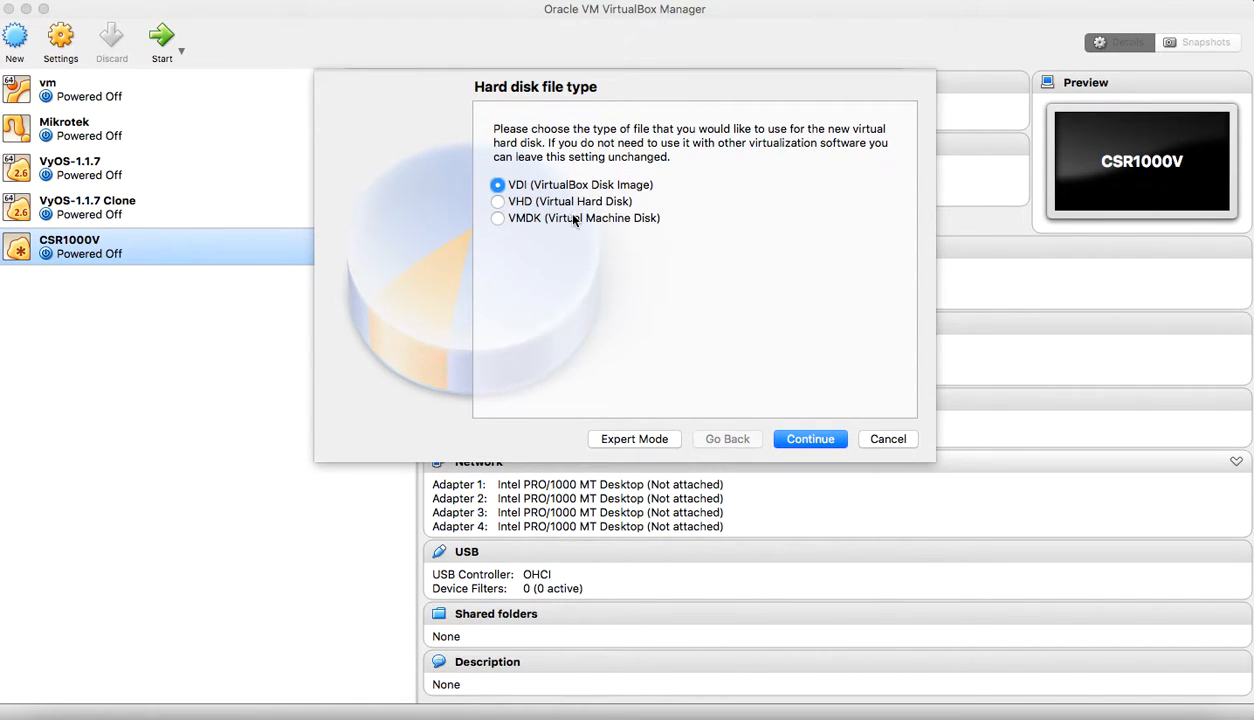
pyautogui.click(512, 217)
pyautogui.click(831, 446)
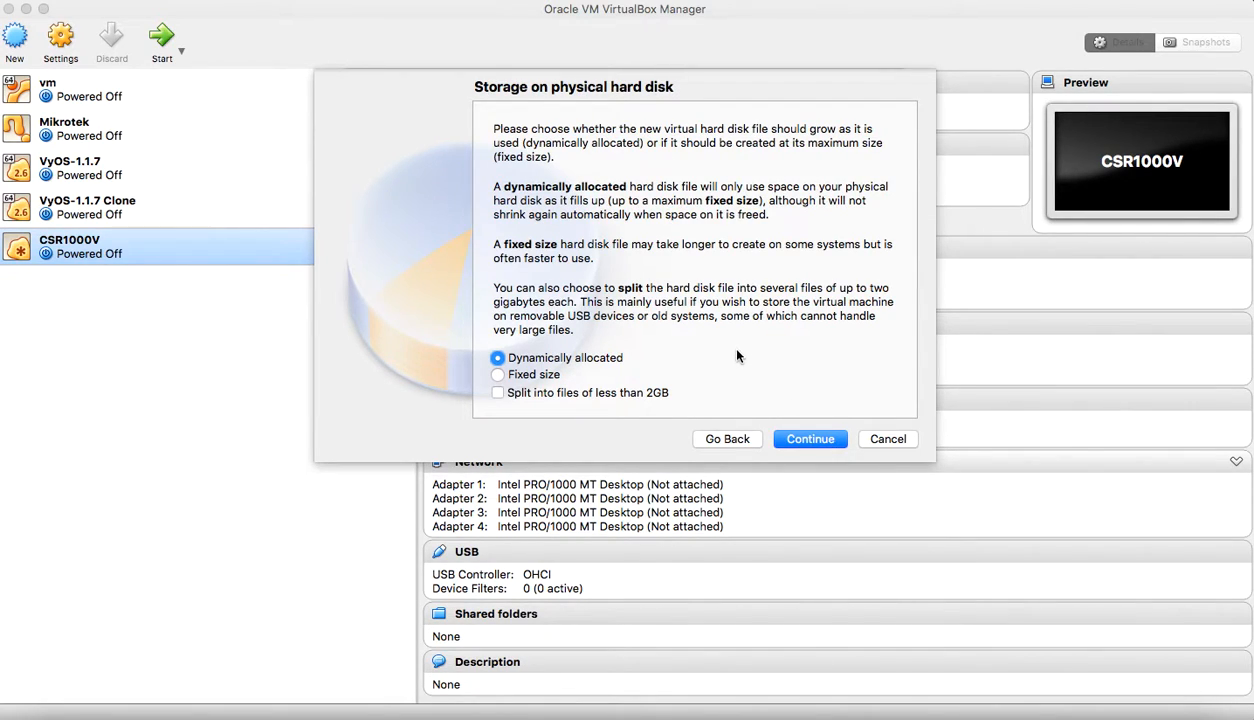
pyautogui.click(815, 436)
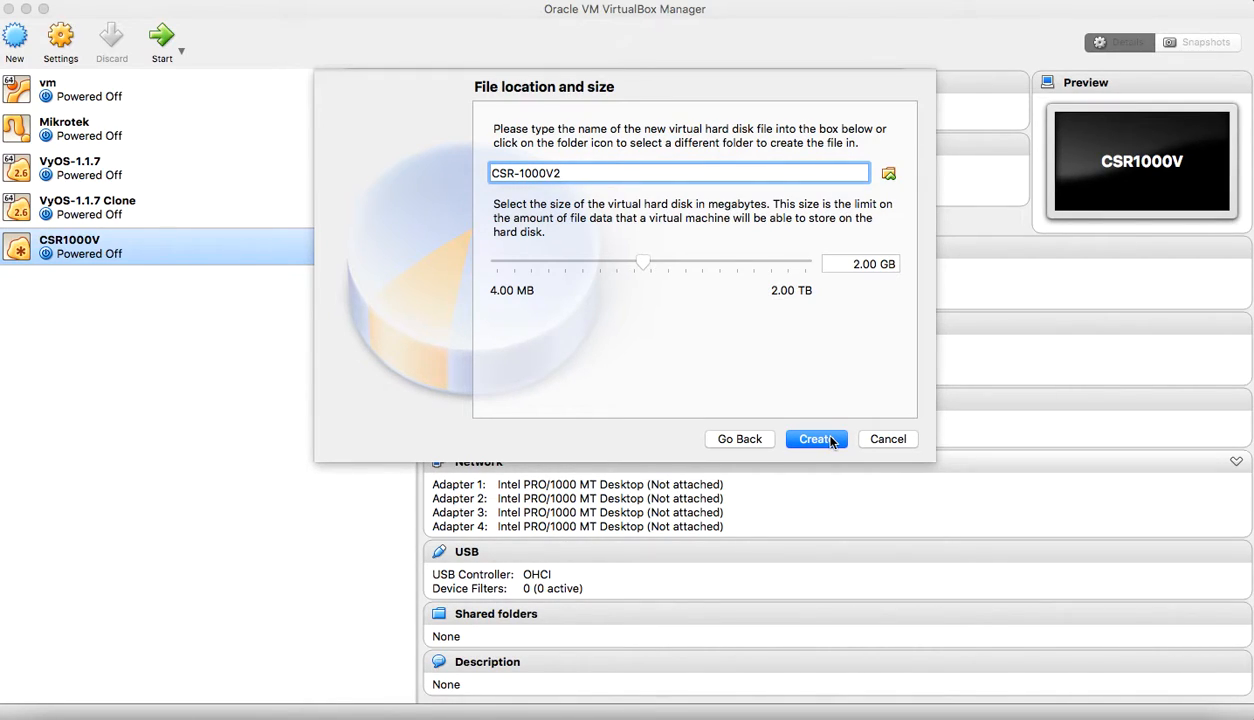
# Create the 2.00 GB virtual disk named CSR-1000V2 and enable serial port 1 in the new machine's settings.
pyautogui.click(830, 441)
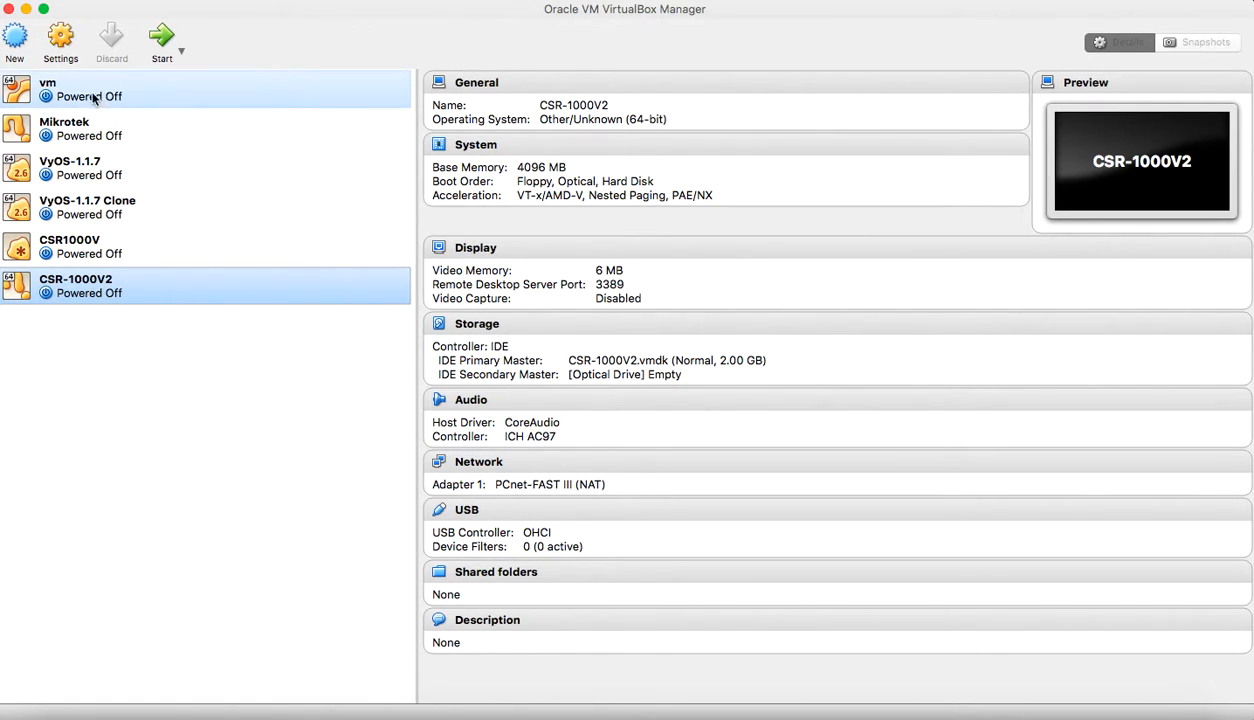
pyautogui.click(66, 56)
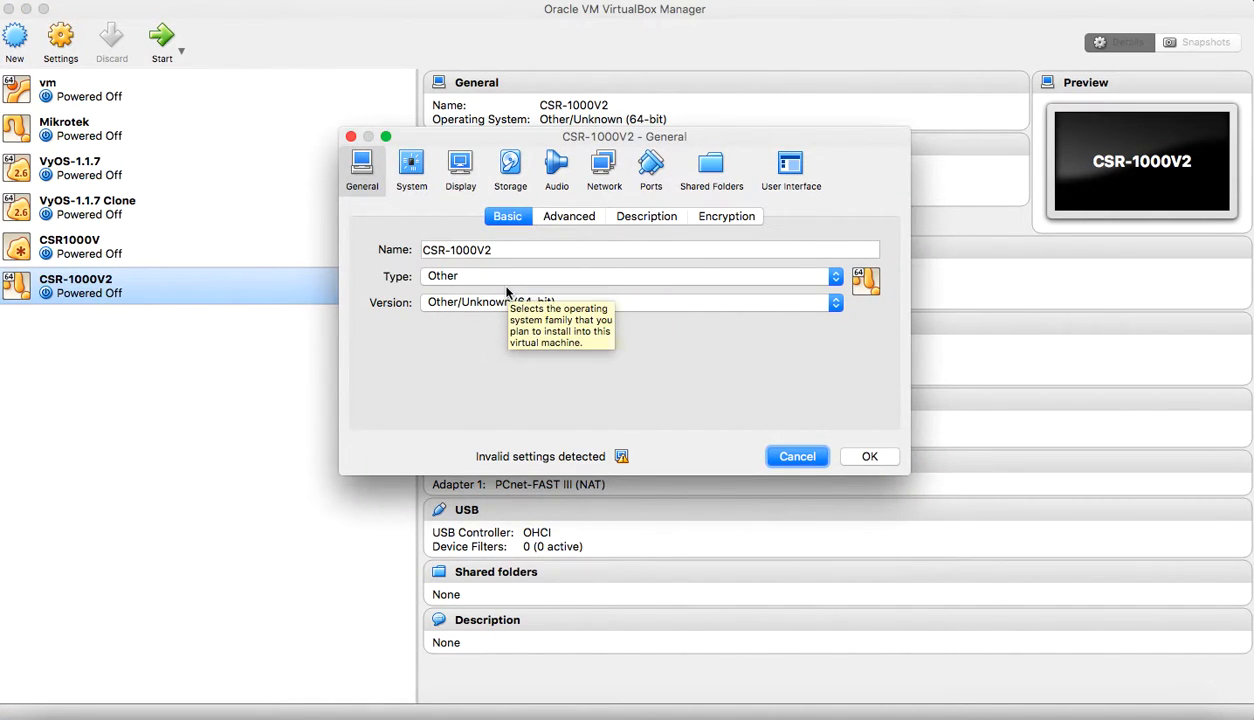
pyautogui.click(650, 168)
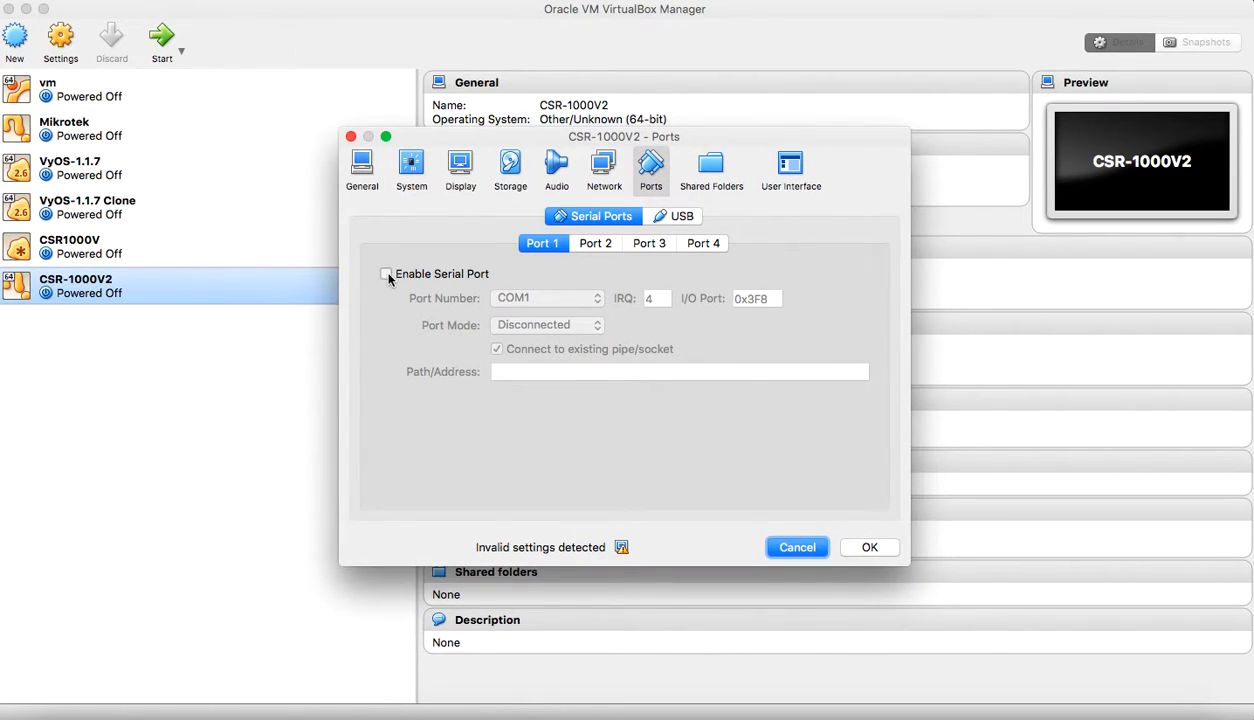
pyautogui.click(387, 275)
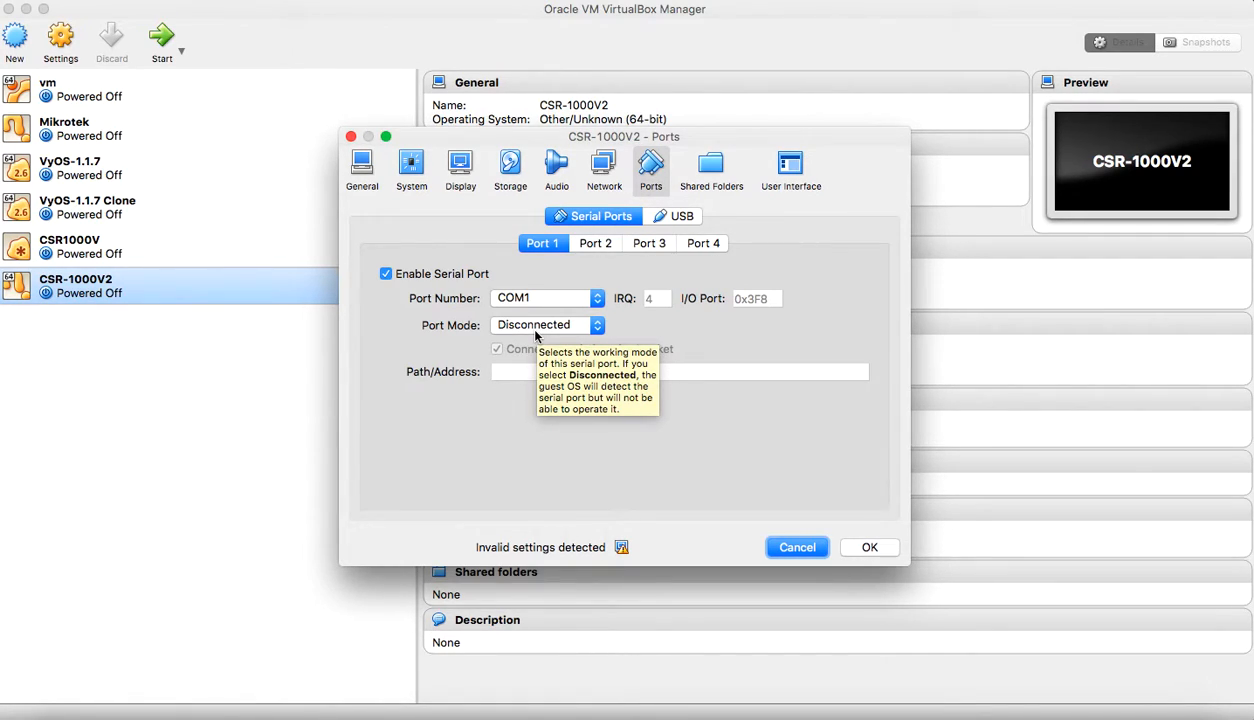
# Set network adapter 1 to Not attached and enable network adapters 2, 3 and 4.
pyautogui.click(598, 168)
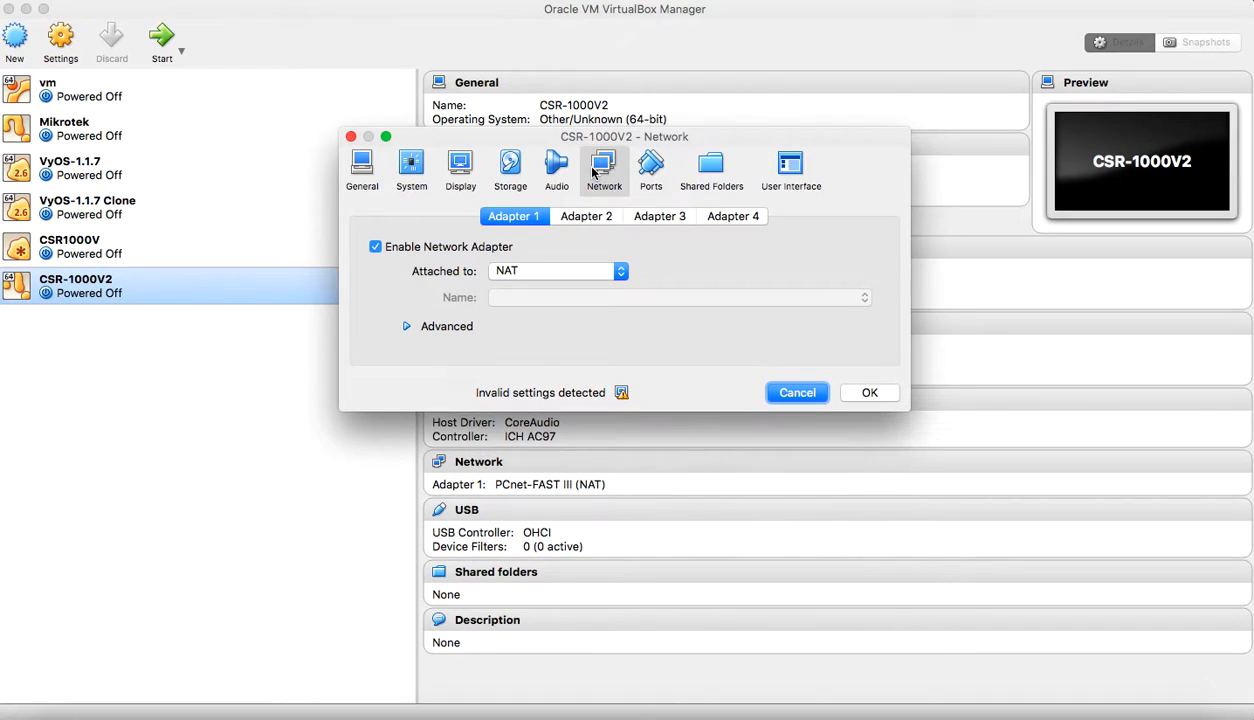
pyautogui.click(560, 272)
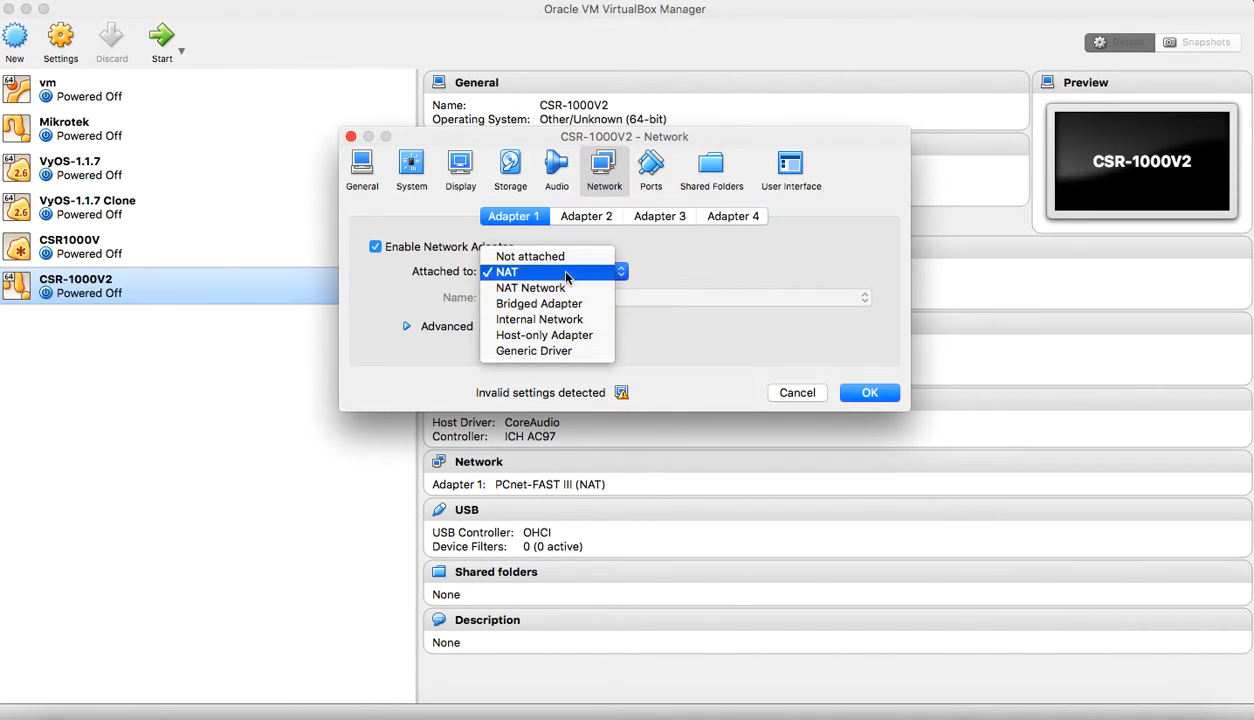
pyautogui.click(575, 257)
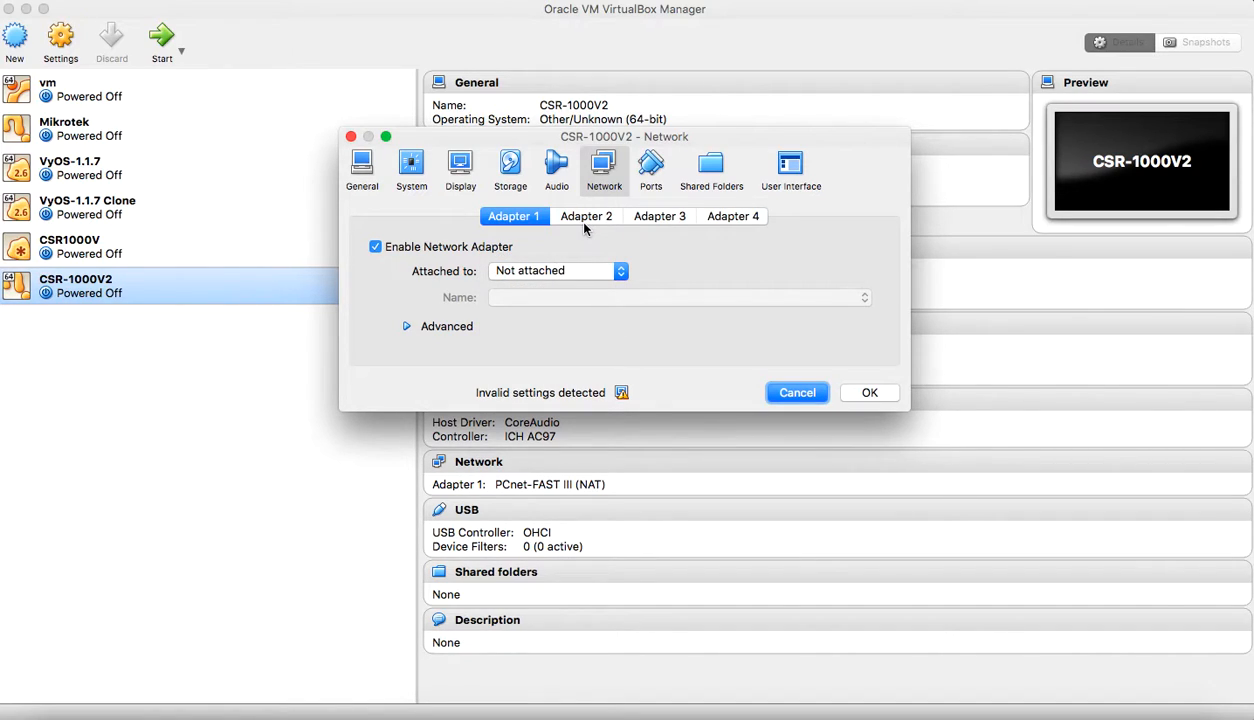
pyautogui.click(573, 222)
pyautogui.click(455, 253)
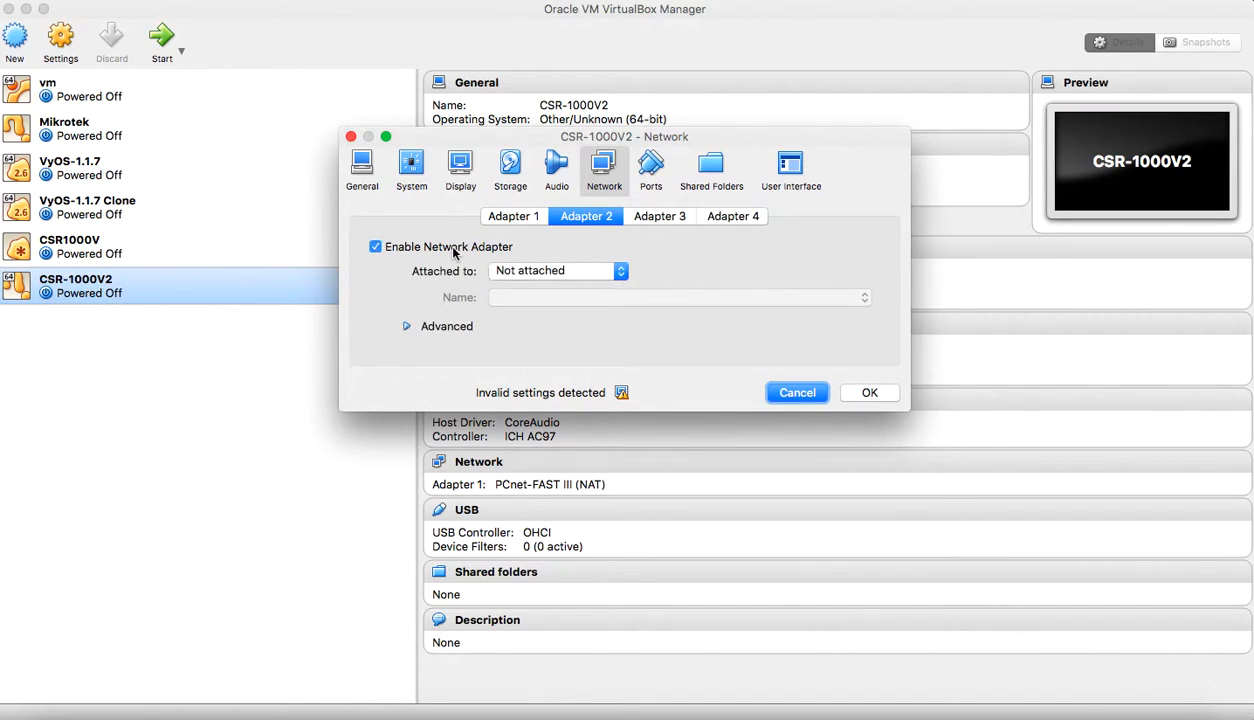
pyautogui.click(645, 222)
pyautogui.click(464, 252)
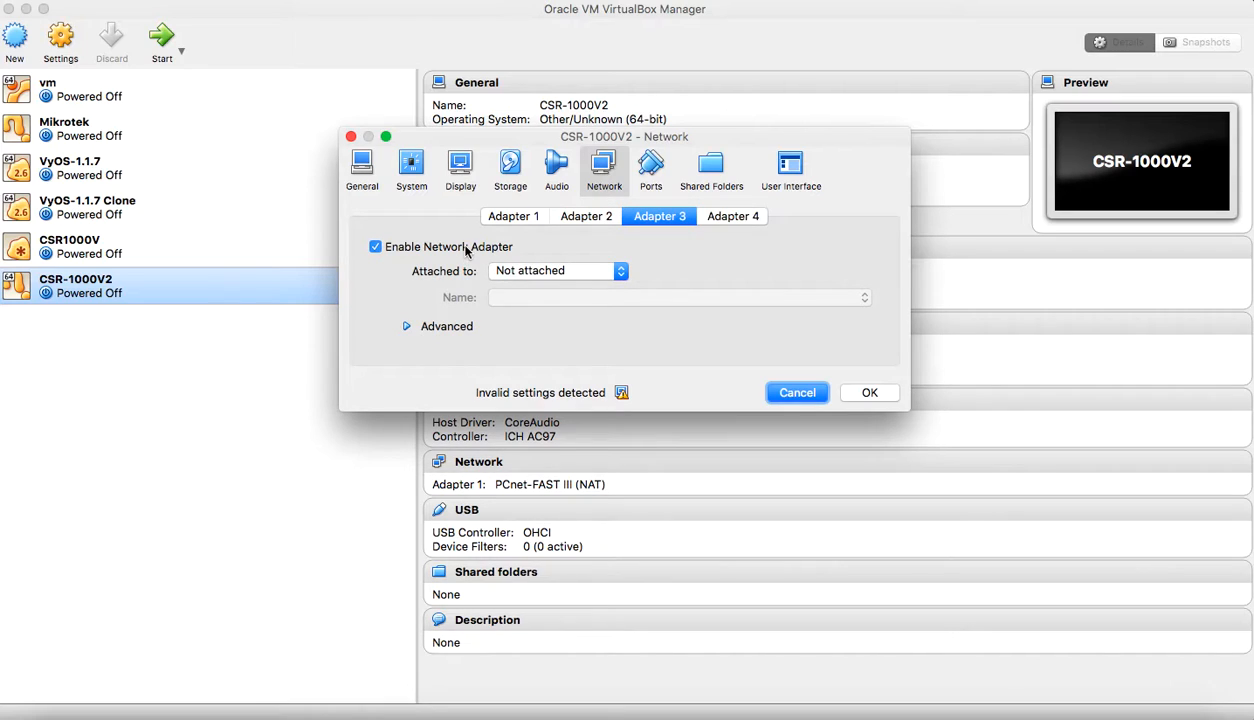
pyautogui.click(726, 216)
pyautogui.click(437, 250)
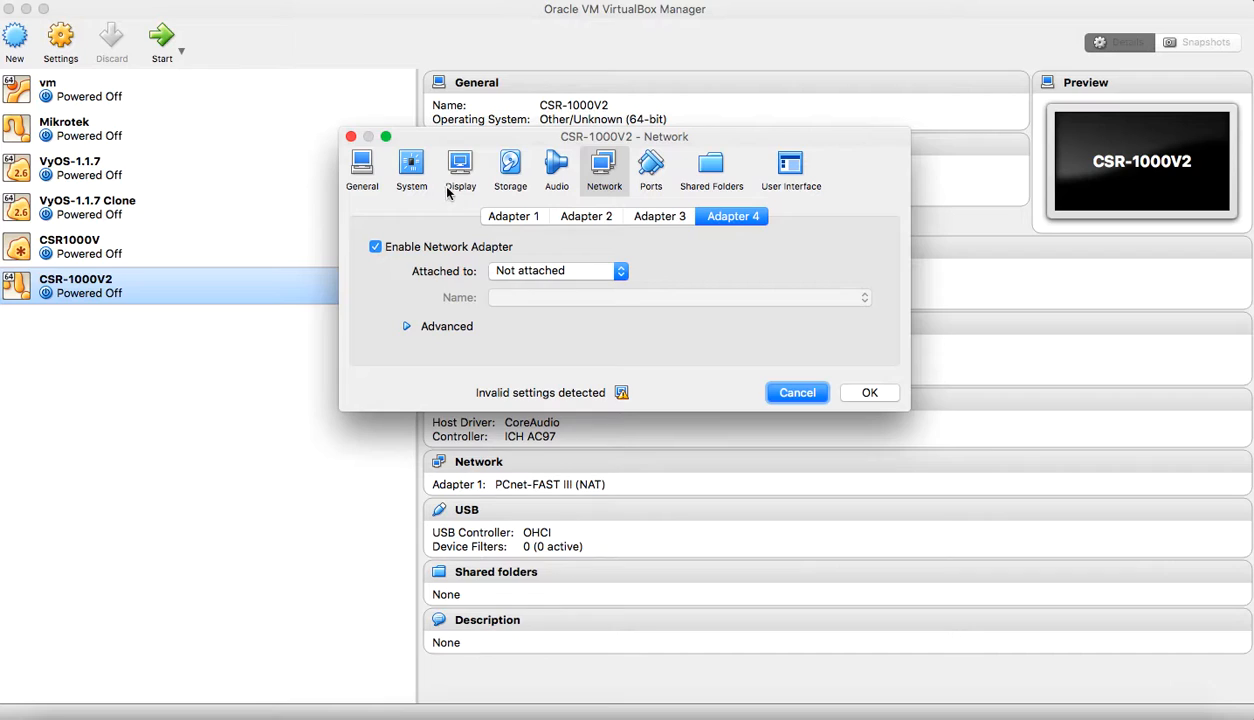
# Load csr1000v-universalk9.03.15.00.S.155-2.S-std.iso from Downloads into the empty optical drive and save the machine settings.
pyautogui.click(509, 190)
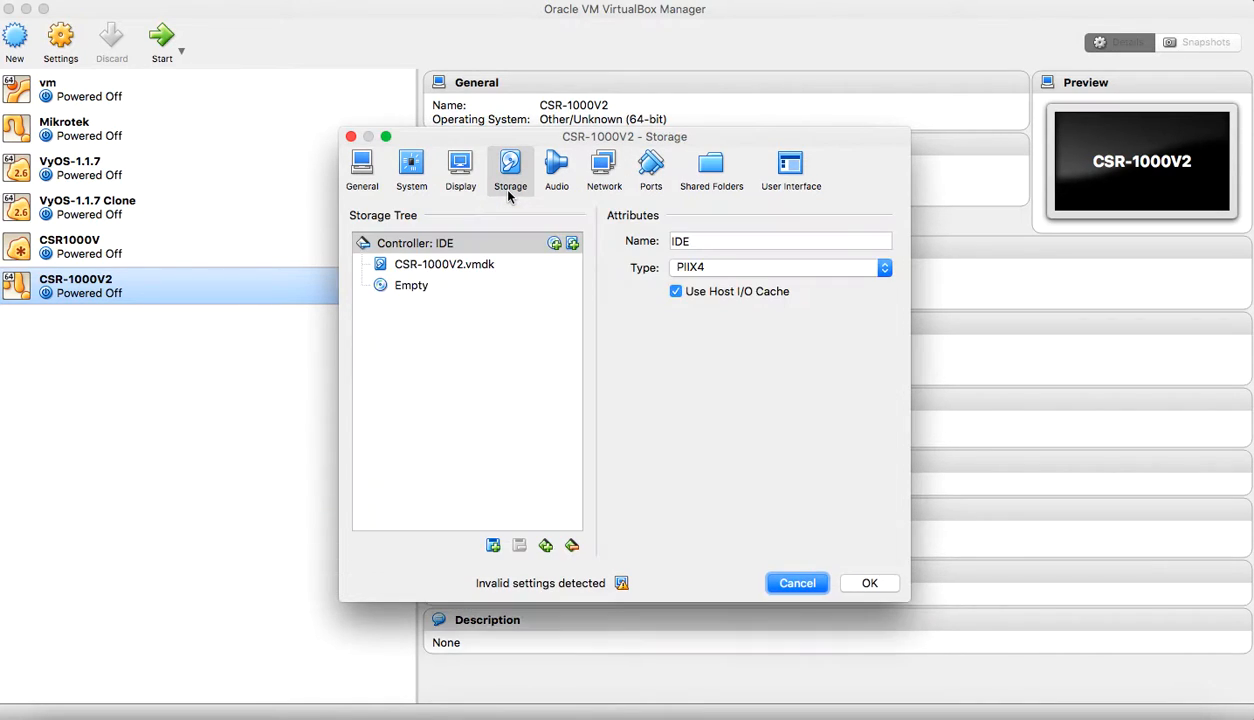
pyautogui.click(421, 293)
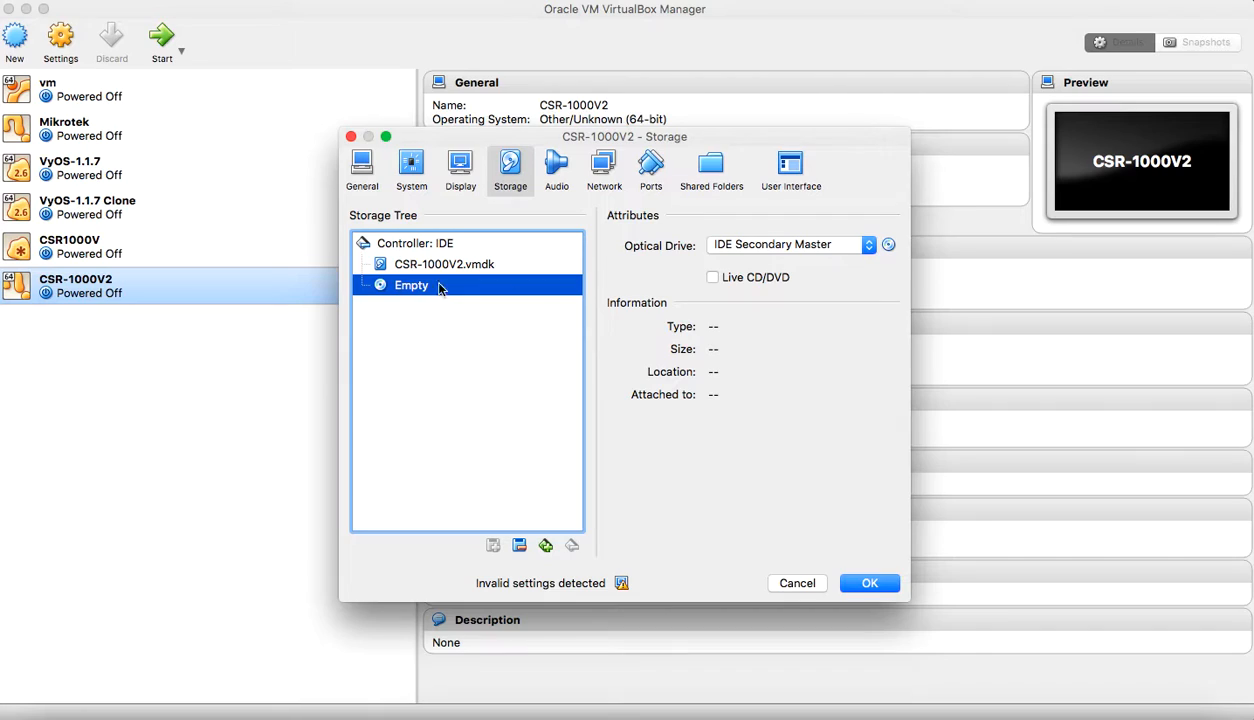
pyautogui.click(889, 246)
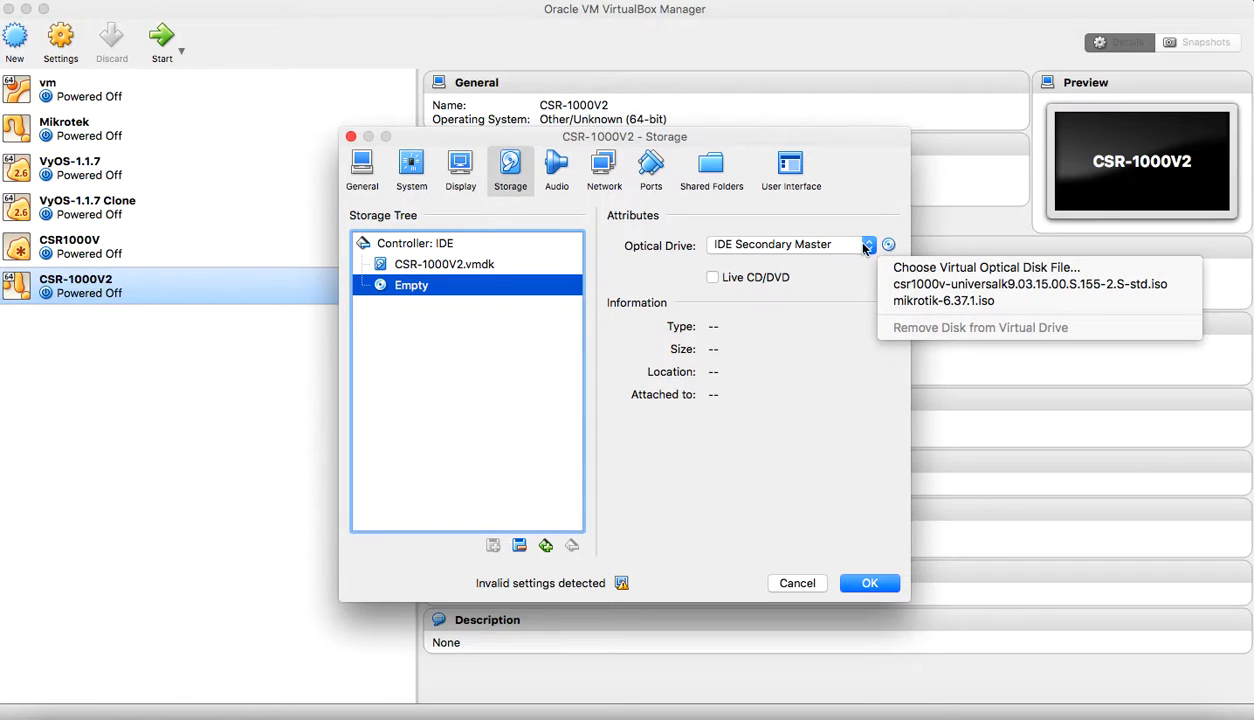
pyautogui.click(910, 268)
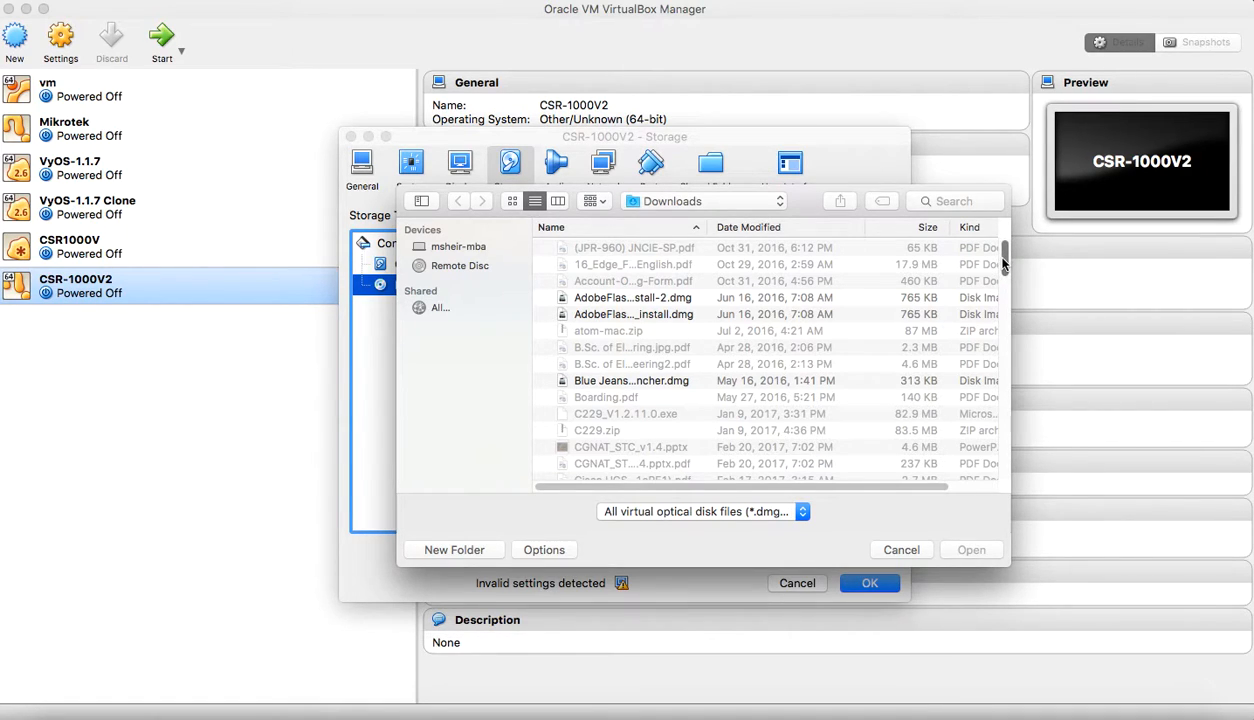
pyautogui.moveTo(1004, 262); pyautogui.dragTo(993, 236)
pyautogui.click(674, 380)
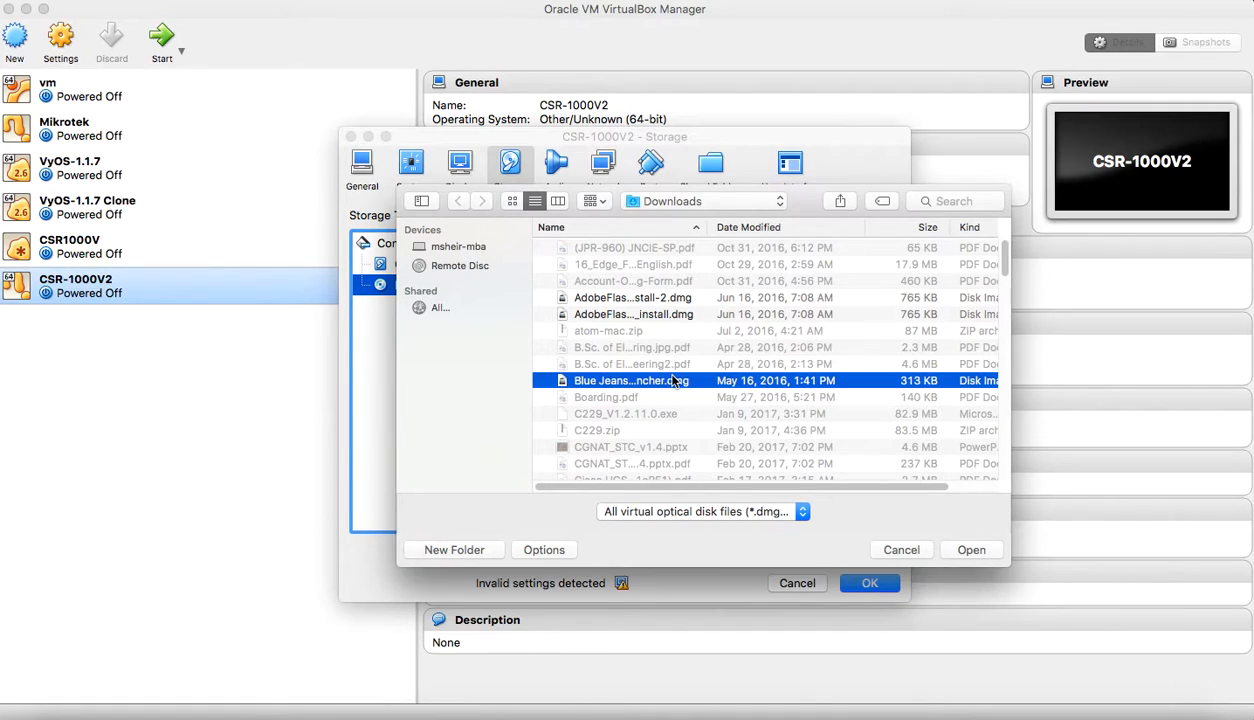
pyautogui.press('Down')
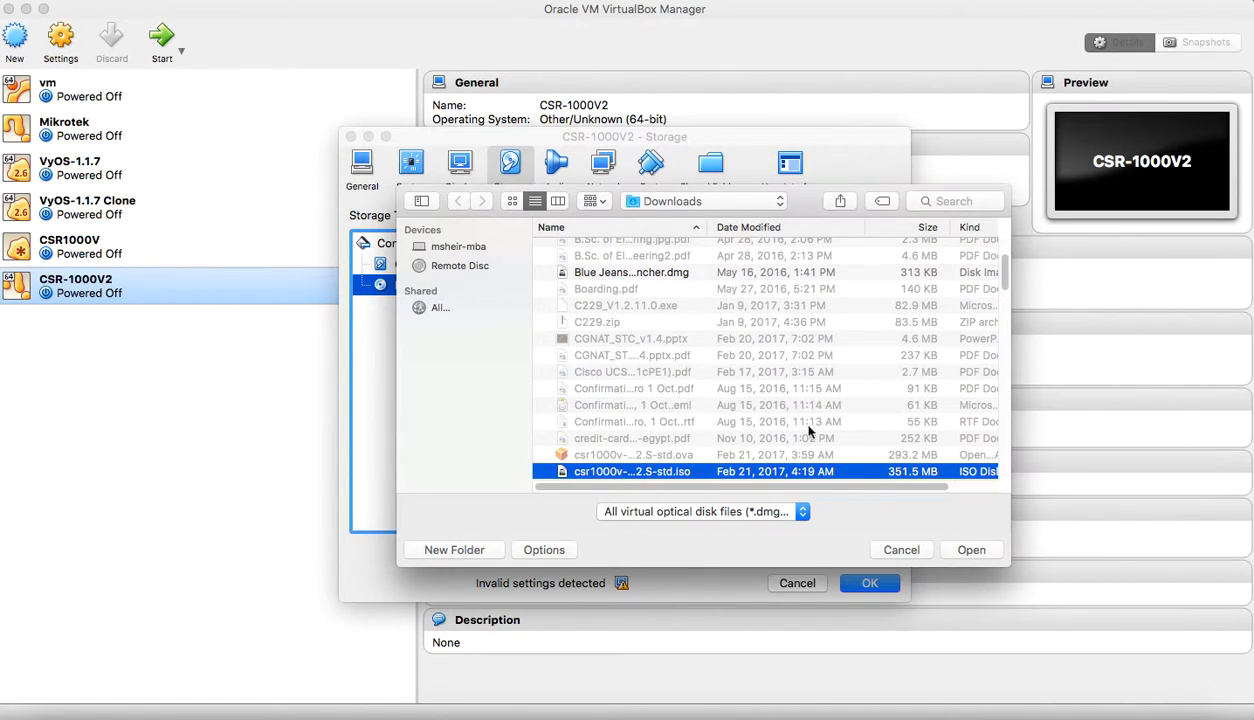
pyautogui.click(986, 554)
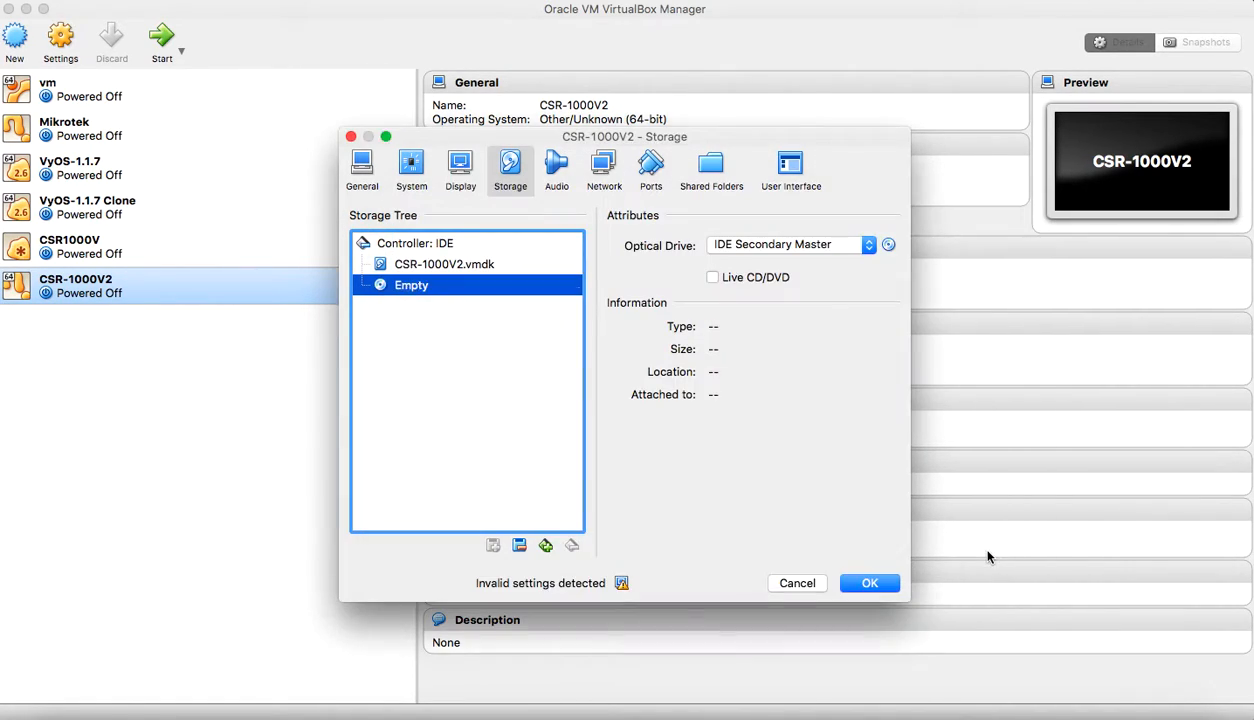
pyautogui.click(886, 584)
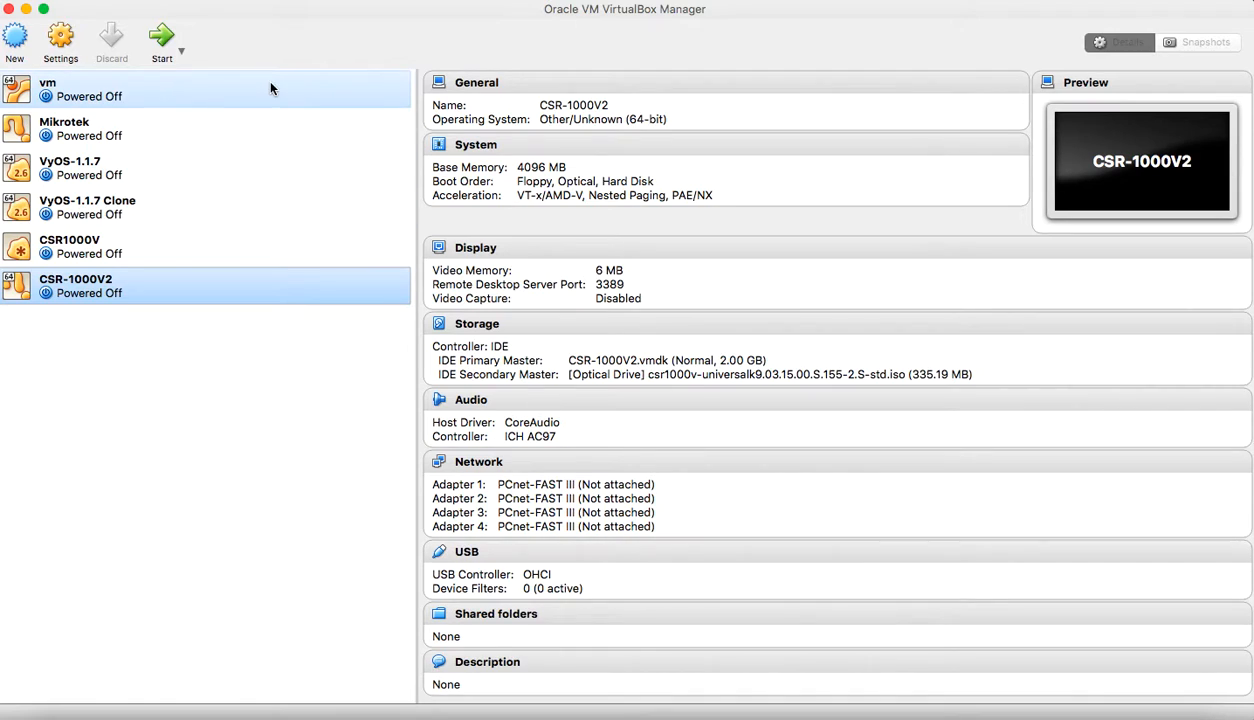
# Start the CSR-1000V2 virtual machine, dismiss the error notice, and boot the CSR 1000V Autodetect (Serial,VGA) Console entry.
pyautogui.click(160, 40)
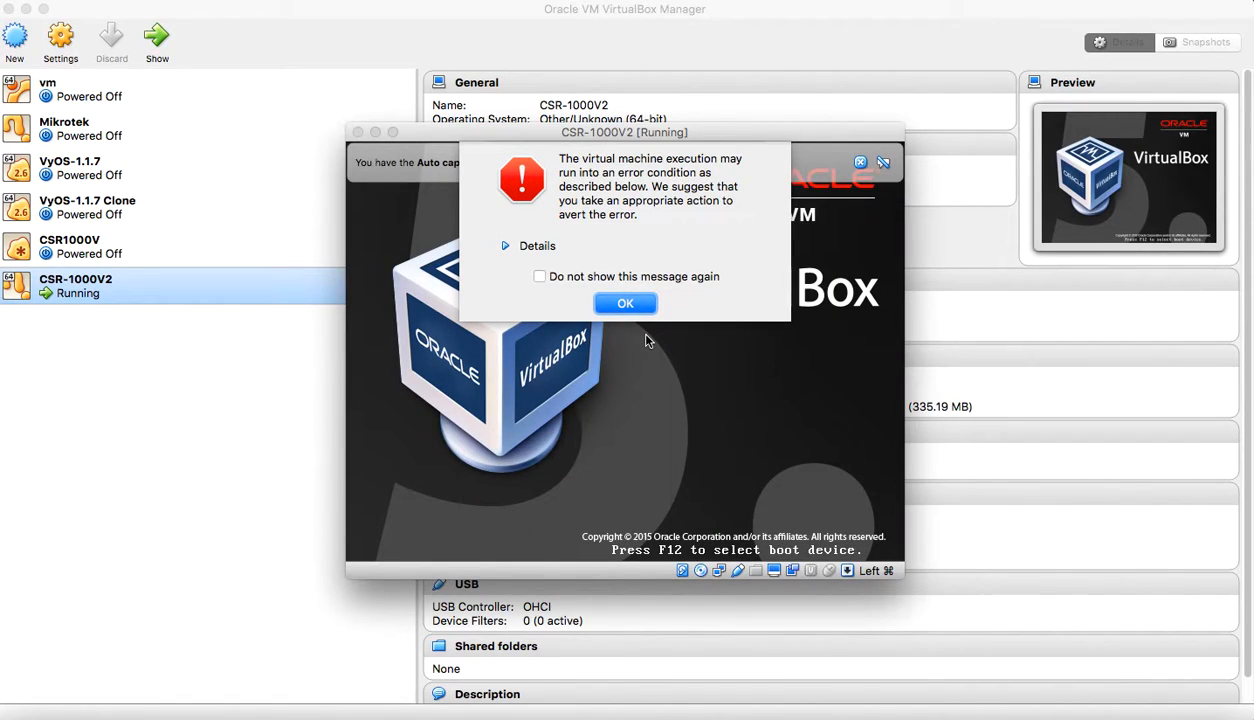
pyautogui.click(658, 311)
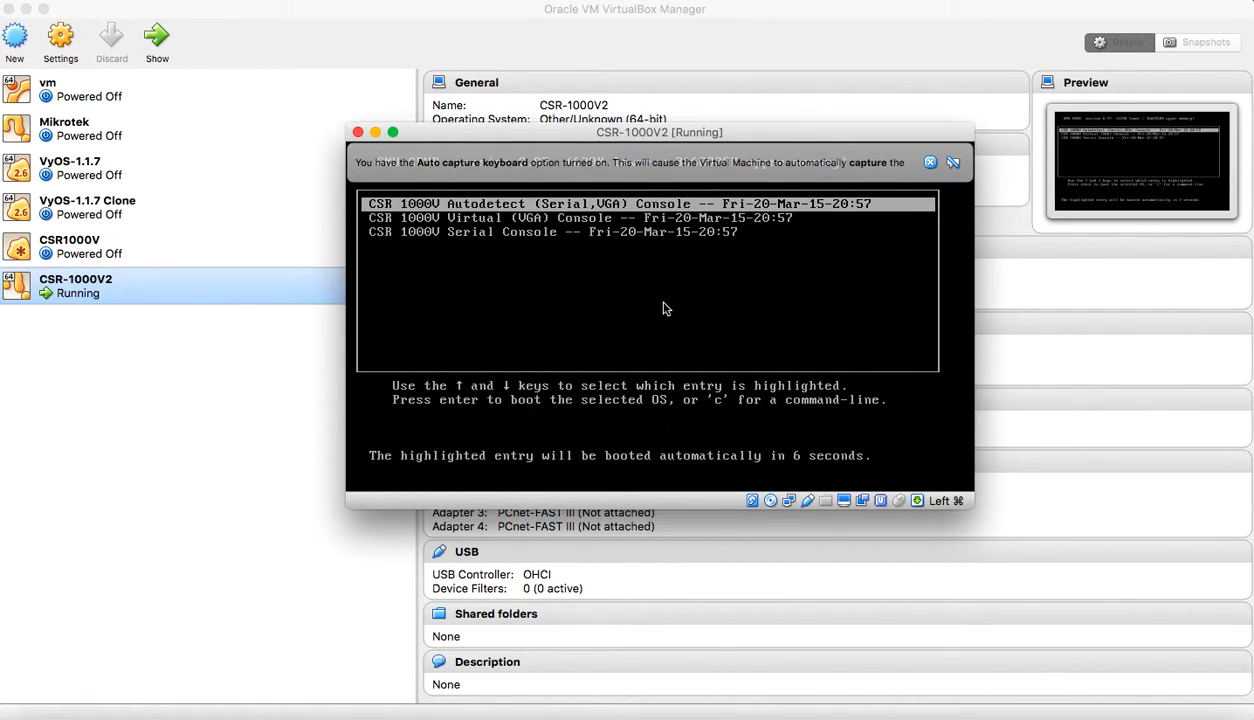
pyautogui.press('Return')
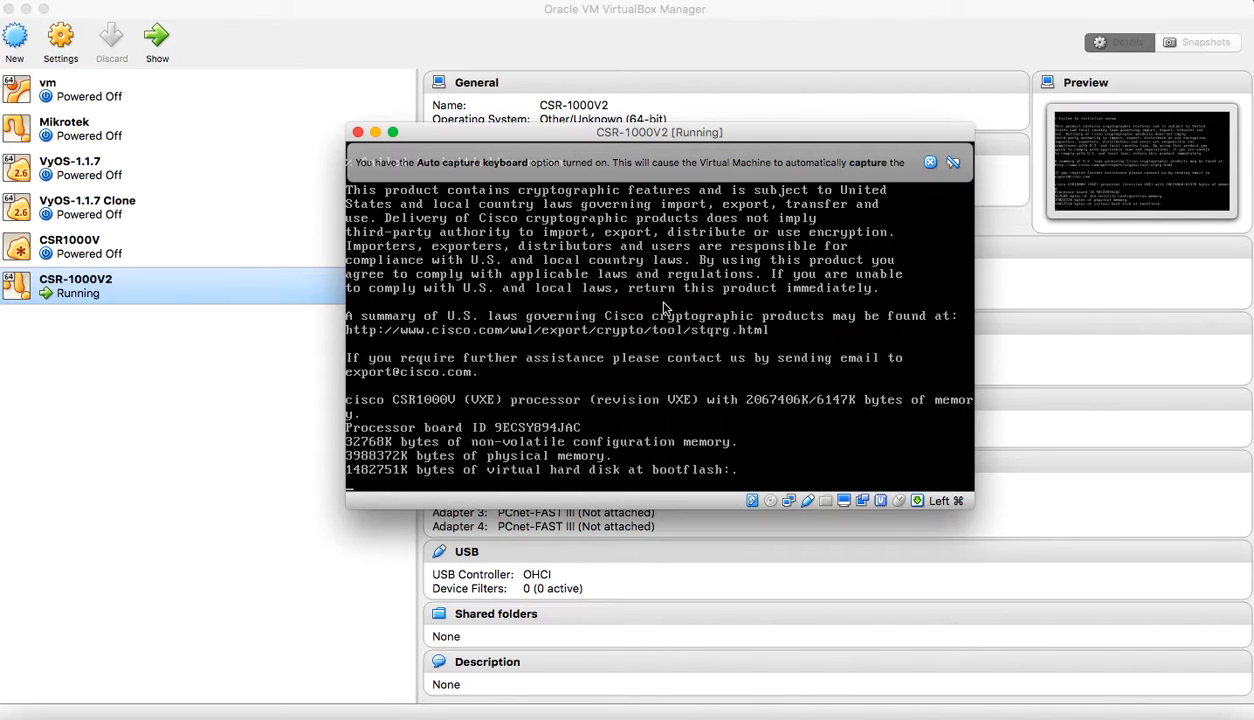
# Answer no to the initial configuration dialog and keep refreshing the console until the router prompt is clear of startup messages.
pyautogui.click(664, 303)
pyautogui.press('Return')
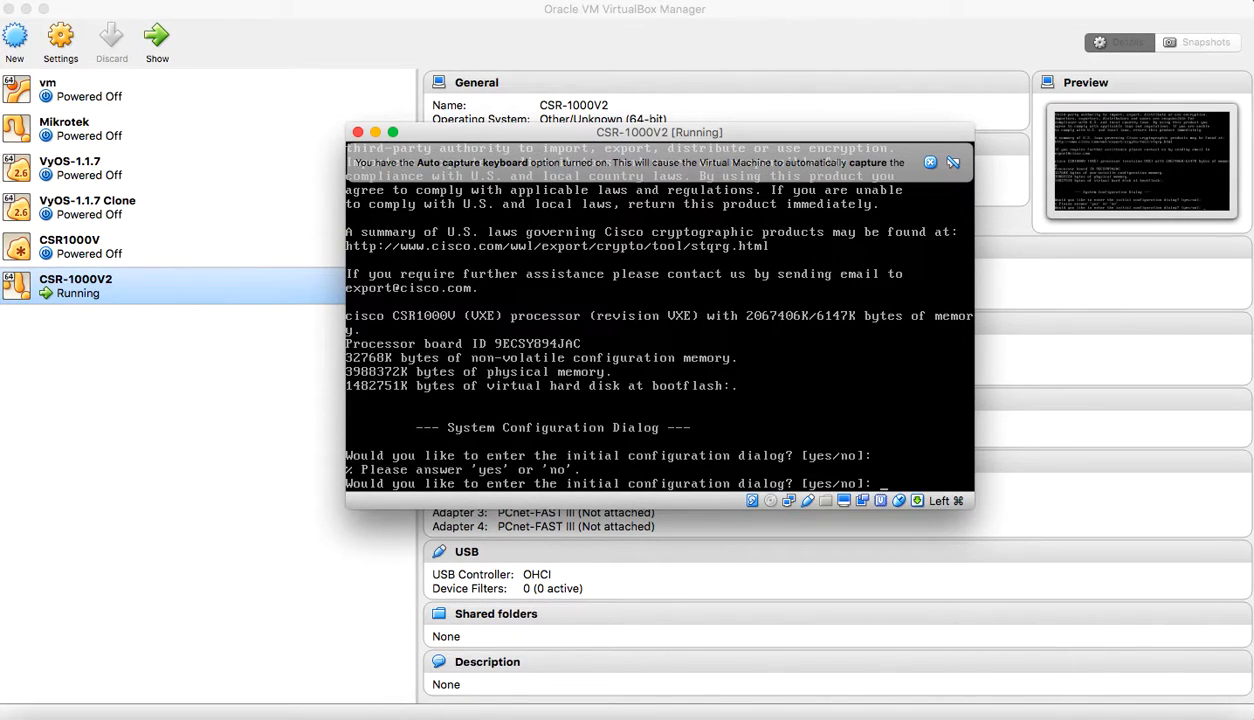
pyautogui.write('no')
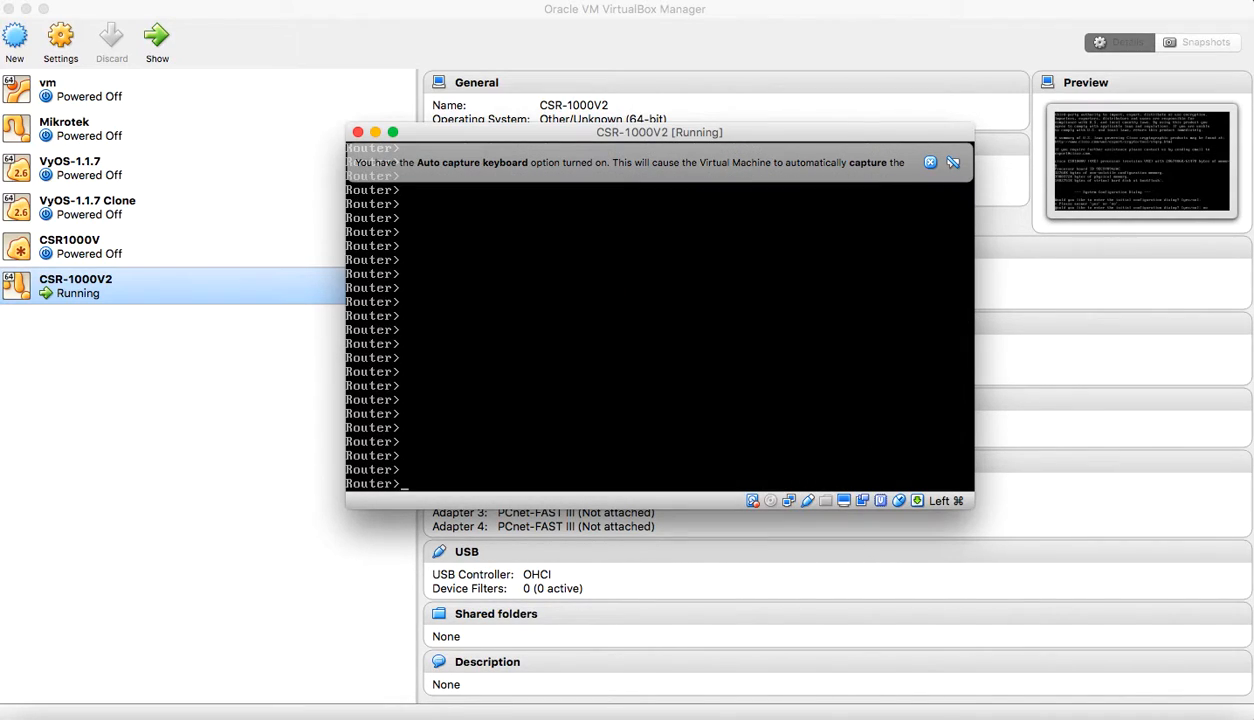
pyautogui.press('Return')
pyautogui.press('Return')
pyautogui.press('Return')
pyautogui.press('Return')
pyautogui.press('Return')
pyautogui.press('Return')
pyautogui.press('Return')
pyautogui.press('Return')
pyautogui.press('Return')
pyautogui.press('Return')
pyautogui.press('Return')
pyautogui.press('Return')
pyautogui.press('Return')
pyautogui.press('Return')
pyautogui.press('Return')
pyautogui.press('Return')
pyautogui.press('Return')
pyautogui.press('Return')
pyautogui.press('Return')
pyautogui.press('Return')
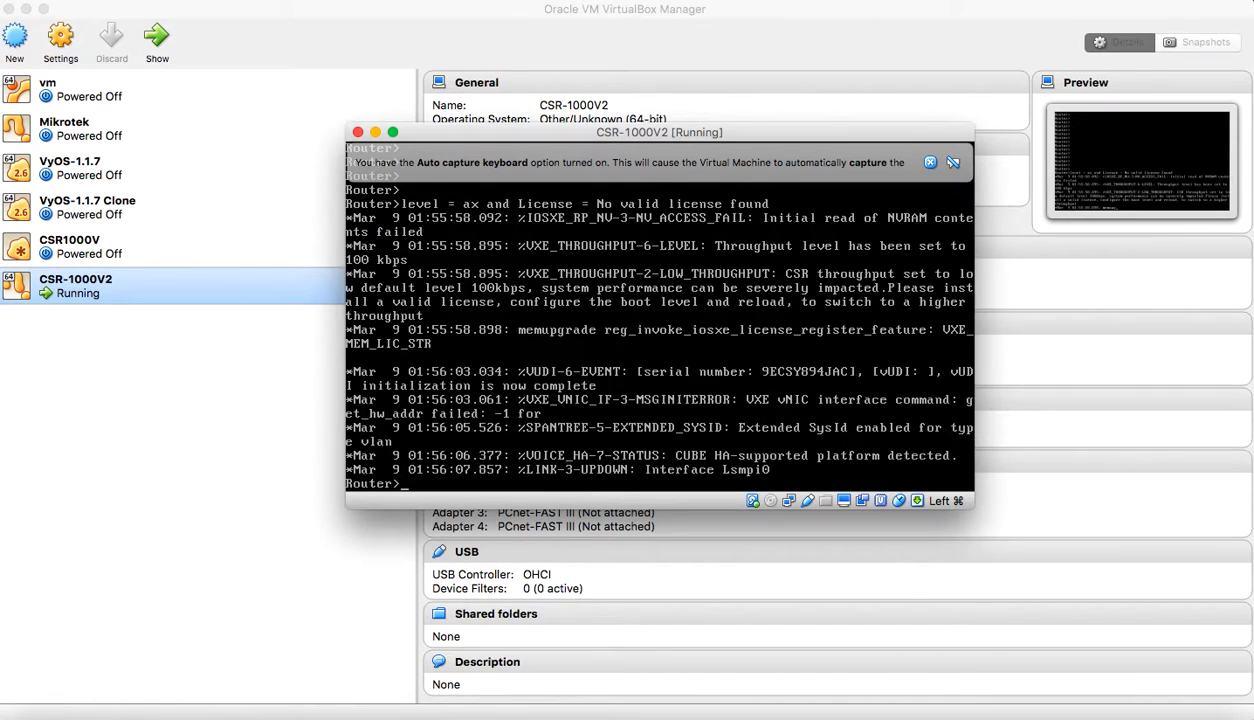
pyautogui.press('Return')
pyautogui.press('Return')
pyautogui.press('Return')
pyautogui.press('Return')
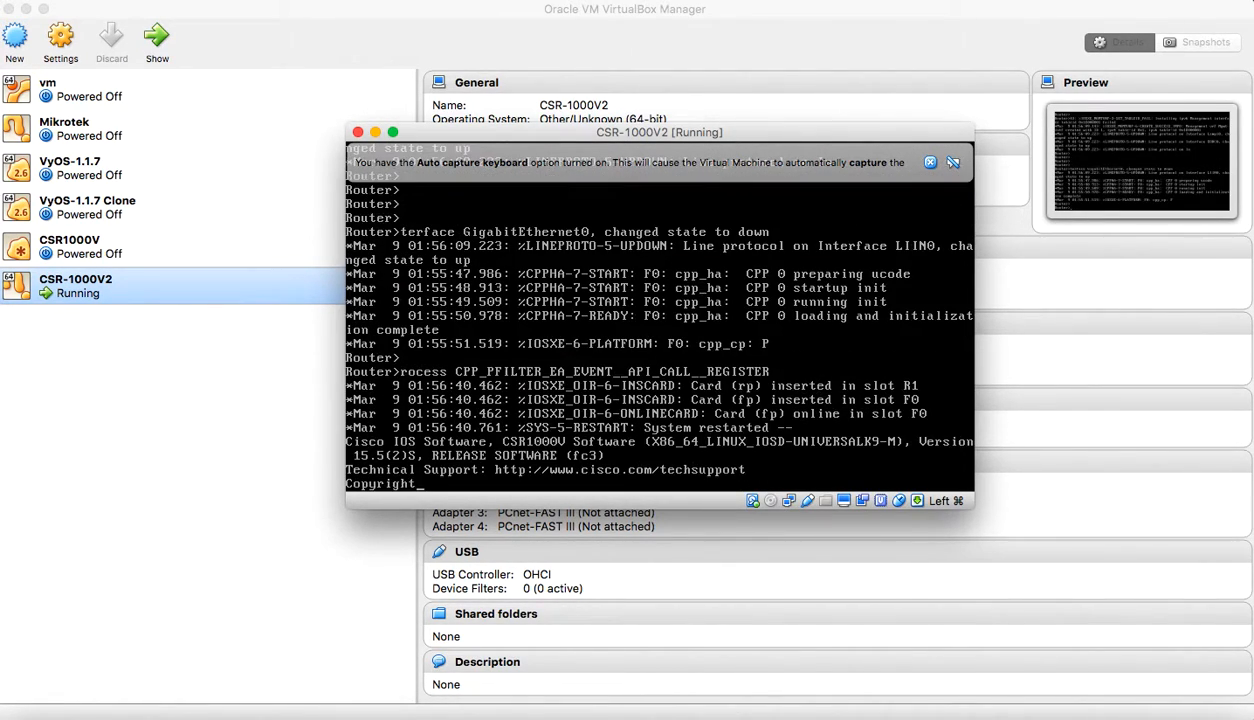
pyautogui.press('Return')
pyautogui.press('Return')
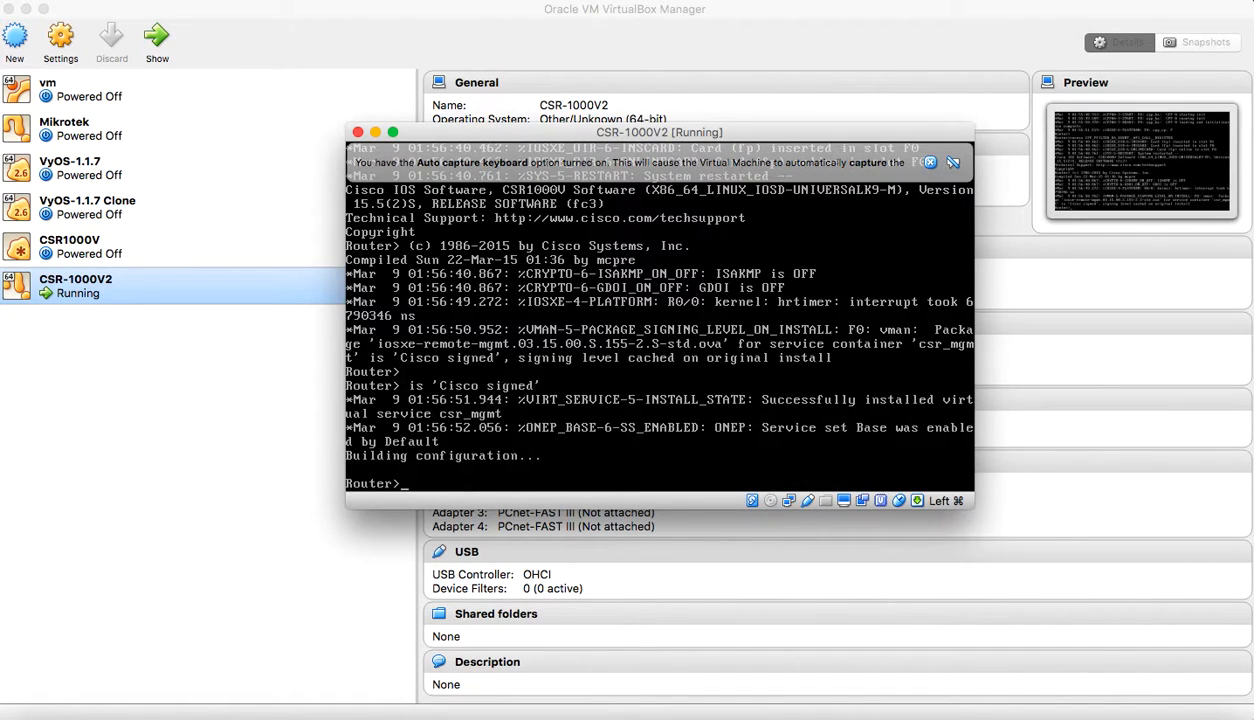
pyautogui.press('Return')
pyautogui.press('Return')
pyautogui.press('Return')
pyautogui.press('Return')
pyautogui.press('Return')
pyautogui.press('Return')
pyautogui.press('Return')
pyautogui.press('Return')
pyautogui.press('Return')
pyautogui.press('Return')
pyautogui.press('Return')
pyautogui.press('Return')
pyautogui.press('Return')
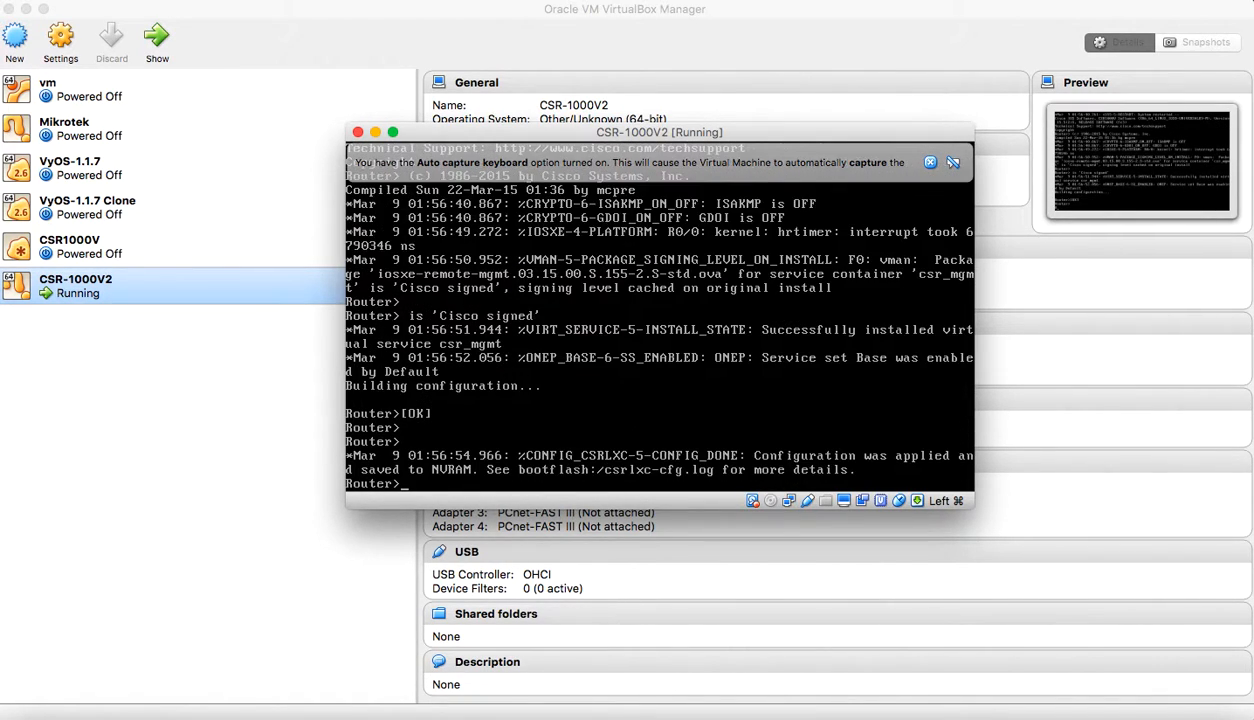
pyautogui.press('Return')
pyautogui.press('Return')
pyautogui.press('Return')
pyautogui.press('Return')
pyautogui.press('Return')
pyautogui.press('Return')
pyautogui.press('Return')
pyautogui.press('Return')
pyautogui.press('Return')
pyautogui.press('Return')
# Enter privileged mode and global configuration mode on the router, and set the console with platform console serial.
pyautogui.write('enable')
pyautogui.press('Return')
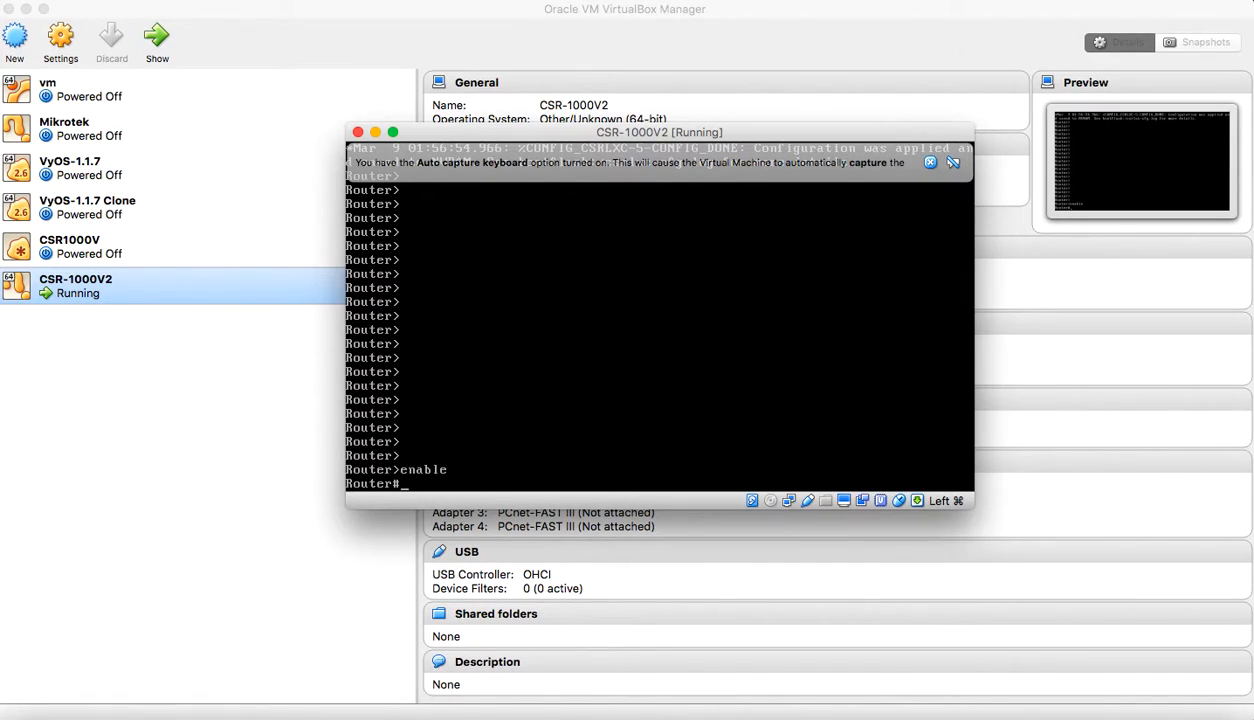
pyautogui.write('configure terminal')
pyautogui.press('Return')
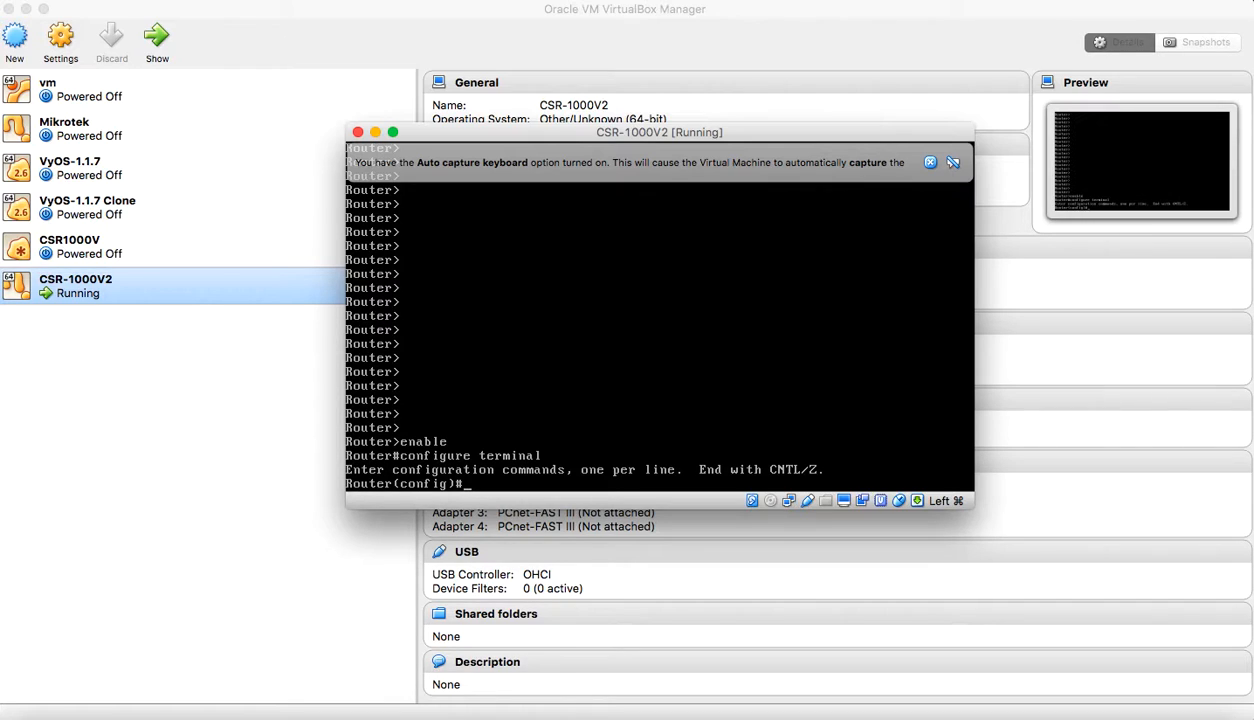
pyautogui.write('plat')
pyautogui.press('Tab')
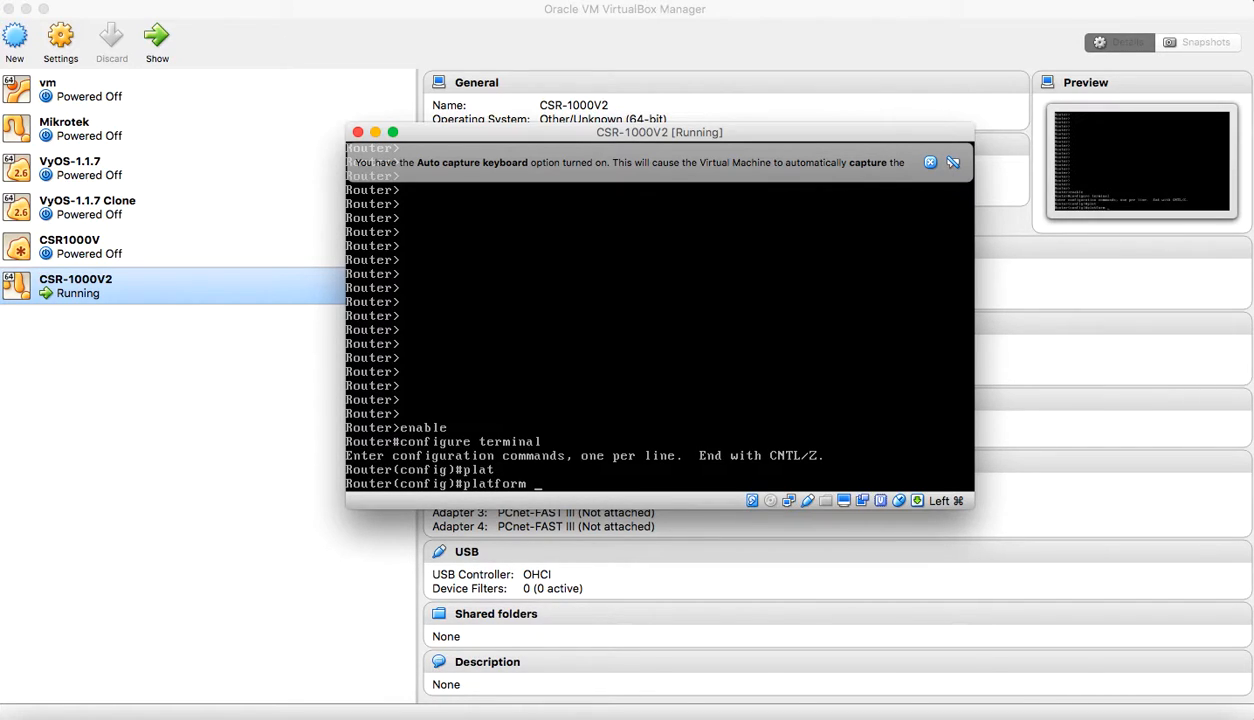
pyautogui.write('con')
pyautogui.press('Tab')
pyautogui.write('se')
pyautogui.press('Tab')
pyautogui.press('Return')
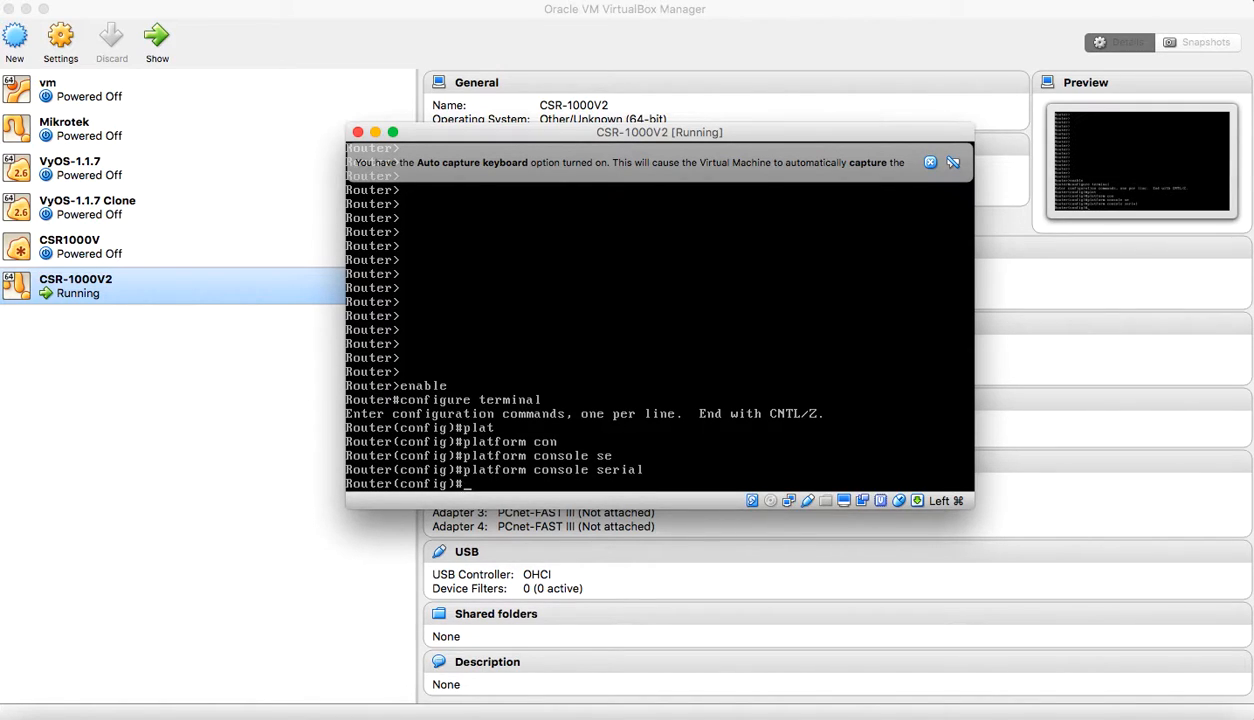
# Exit configuration mode and save the router configuration with the write command.
pyautogui.write('exit')
pyautogui.press('Return')
pyautogui.write('write')
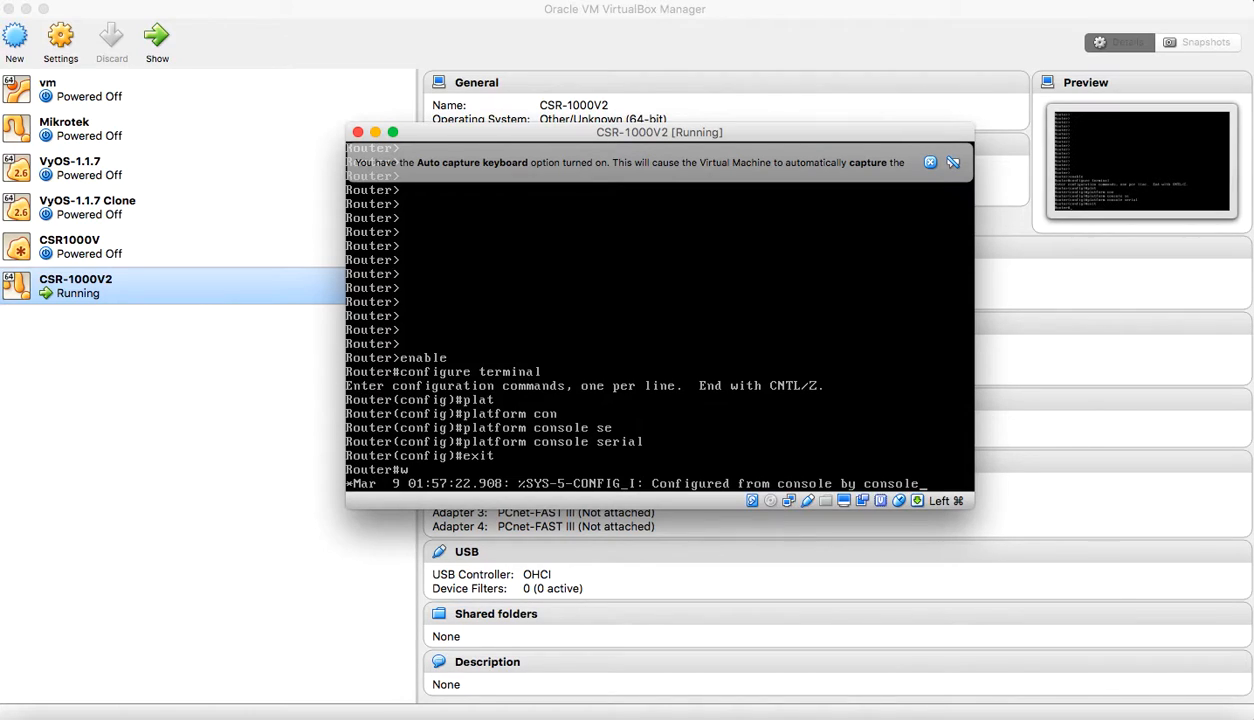
pyautogui.press('Return')
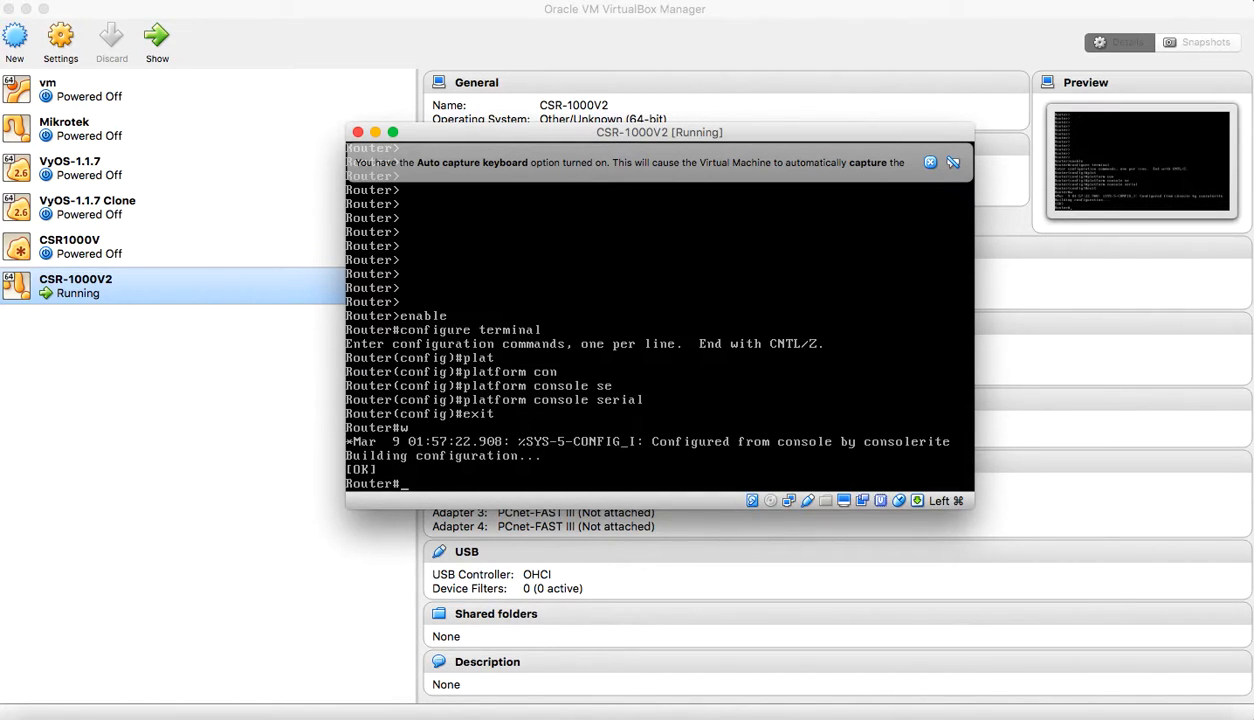
pyautogui.press('Return')
pyautogui.press('Return')
pyautogui.press('Return')
pyautogui.press('Return')
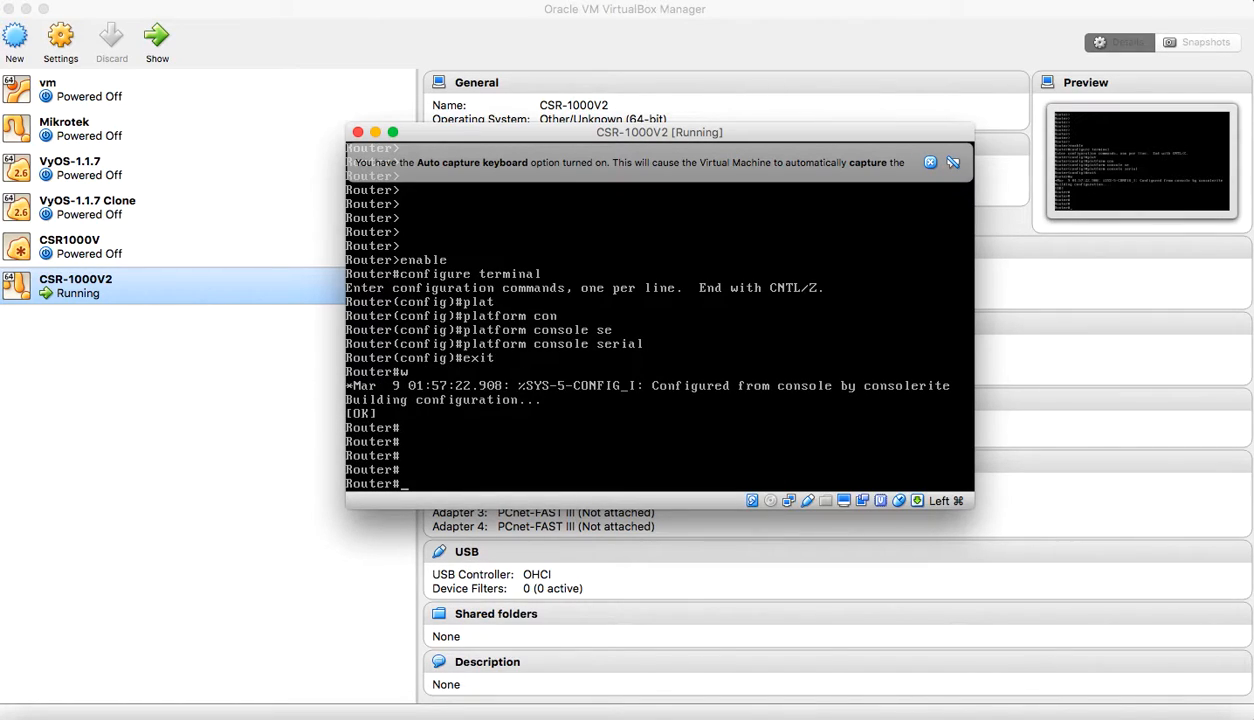
# Power off the CSR-1000V2 virtual machine and close the VirtualBox Manager window.
pyautogui.press('super')
pyautogui.click(357, 132)
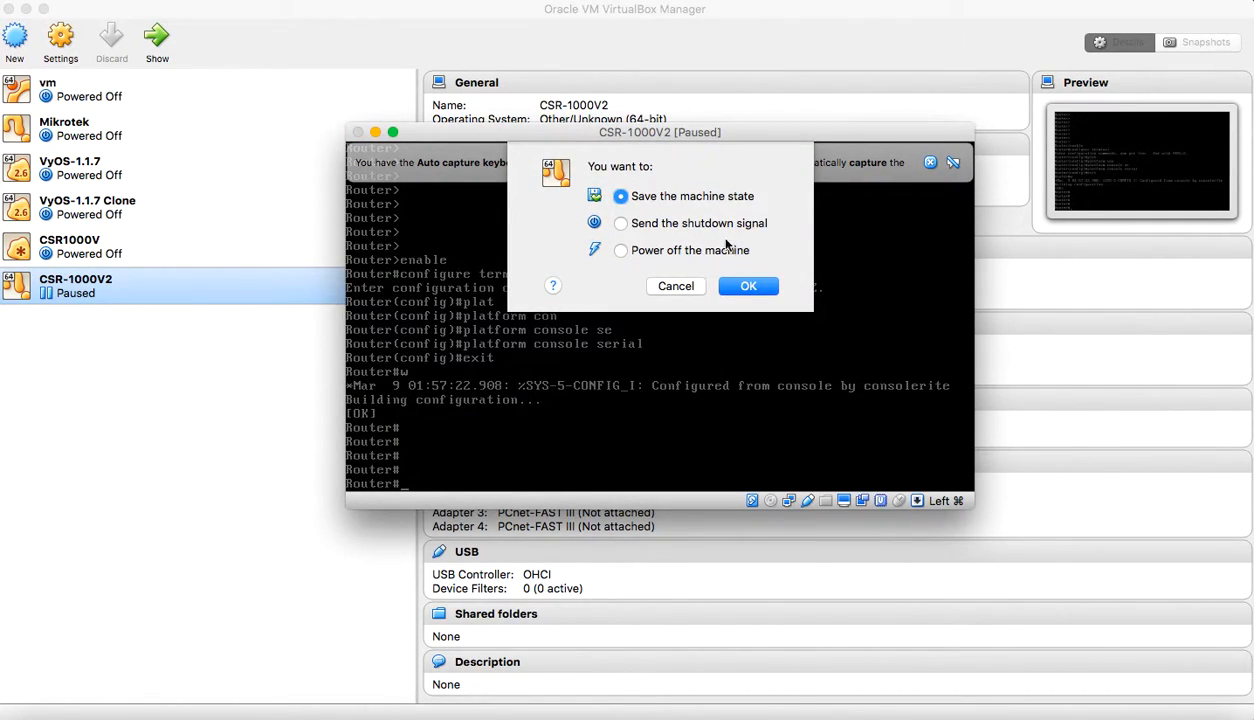
pyautogui.click(643, 250)
pyautogui.click(749, 286)
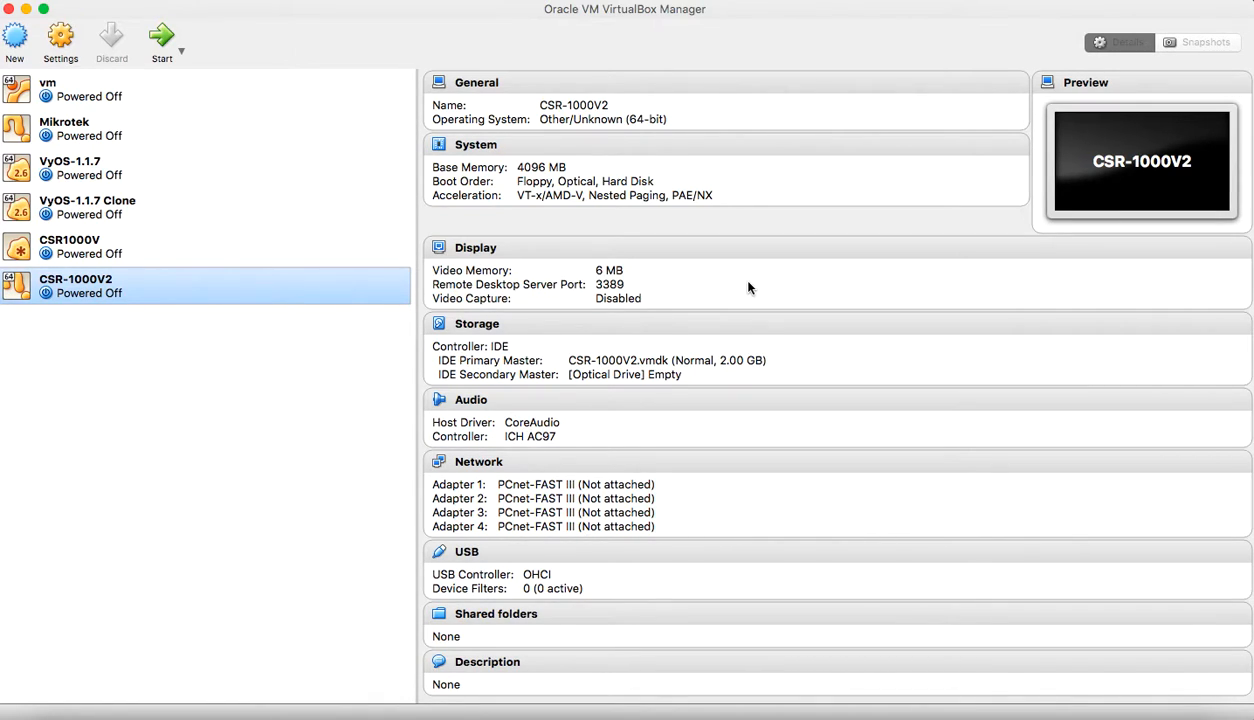
pyautogui.click(9, 10)
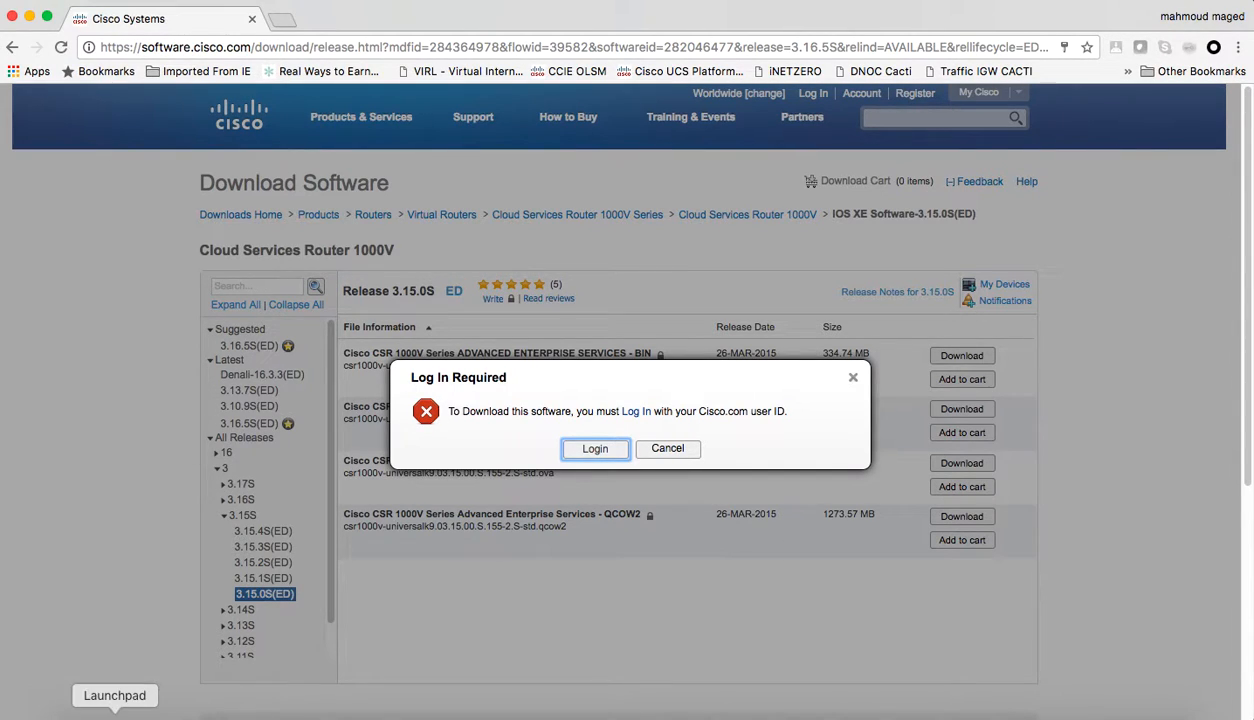
# Launch GNS3 and dismiss both its Setup Wizard and the New project dialog.
pyautogui.click(114, 712)
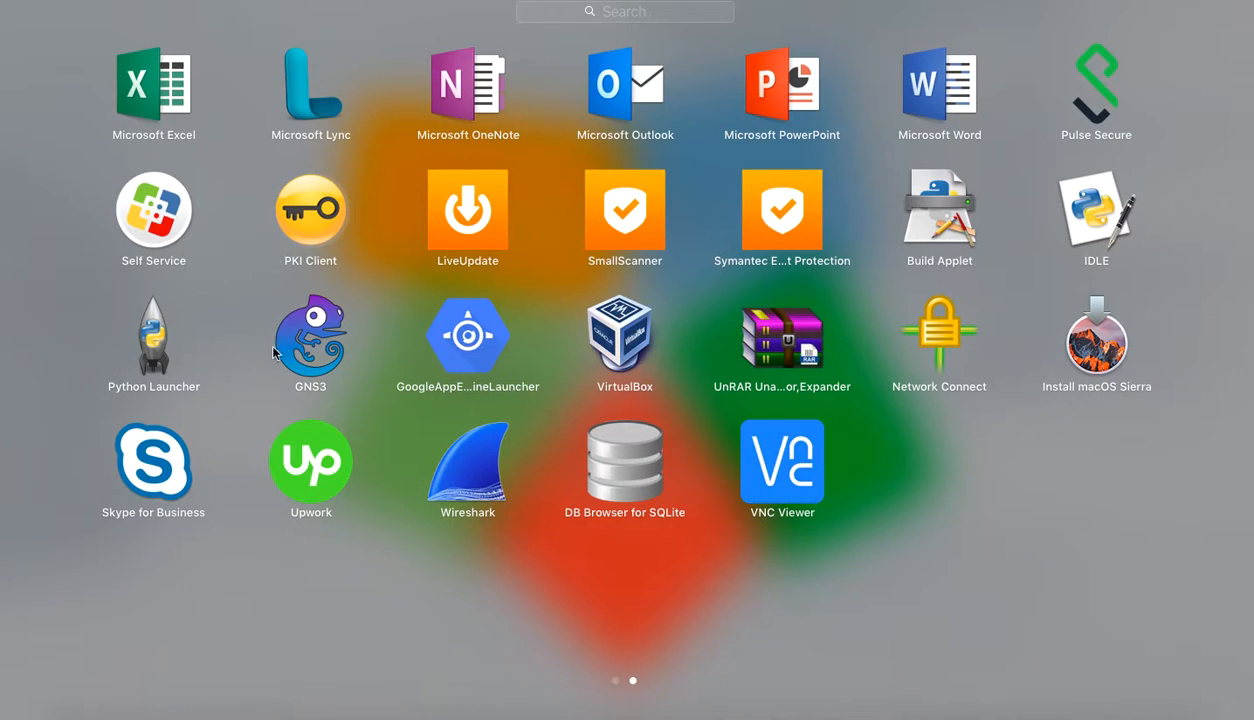
pyautogui.click(302, 345)
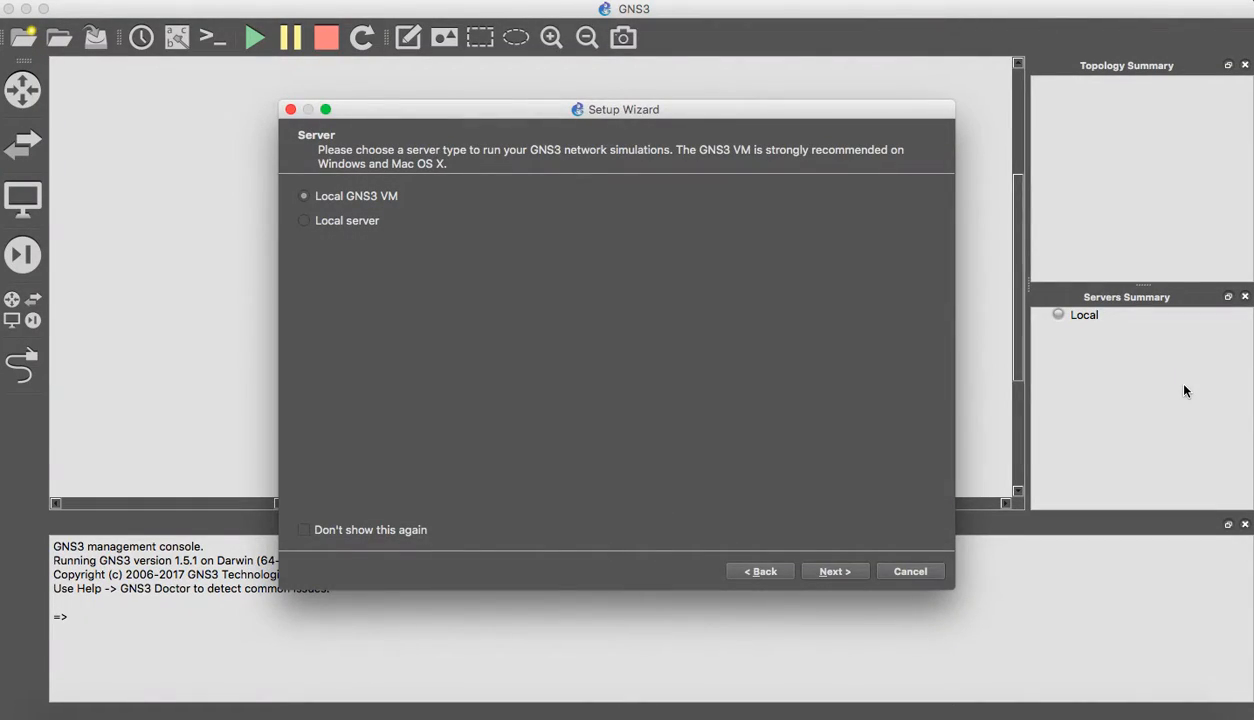
pyautogui.click(886, 571)
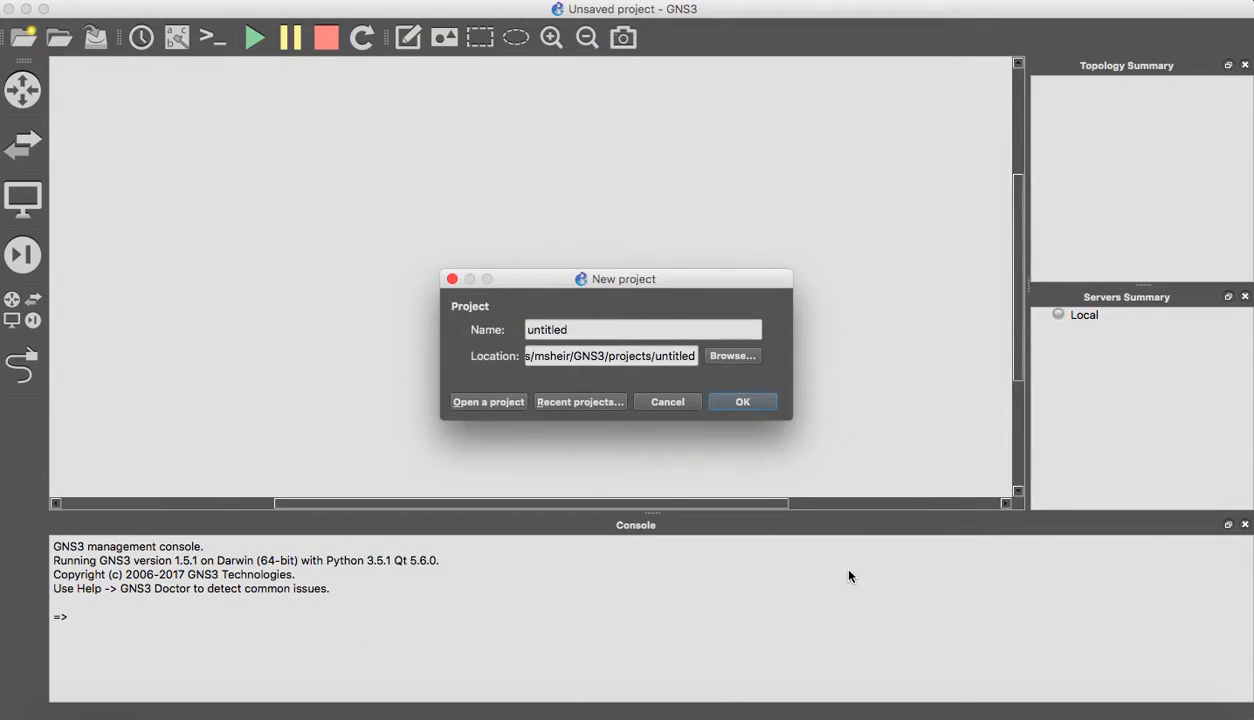
pyautogui.click(668, 401)
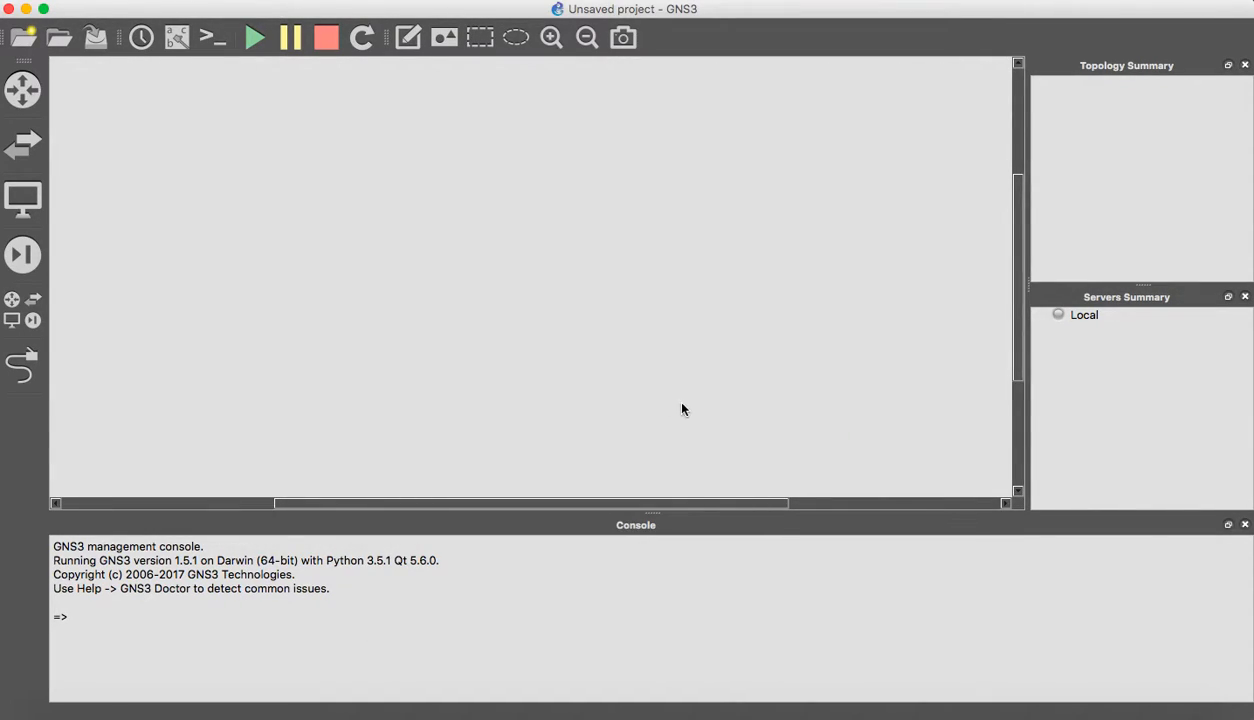
# Add a new VirtualBox VM template in the GNS3 preferences based on the CSR-1000V2 machine.
pyautogui.click(68, 2)
pyautogui.click(74, 50)
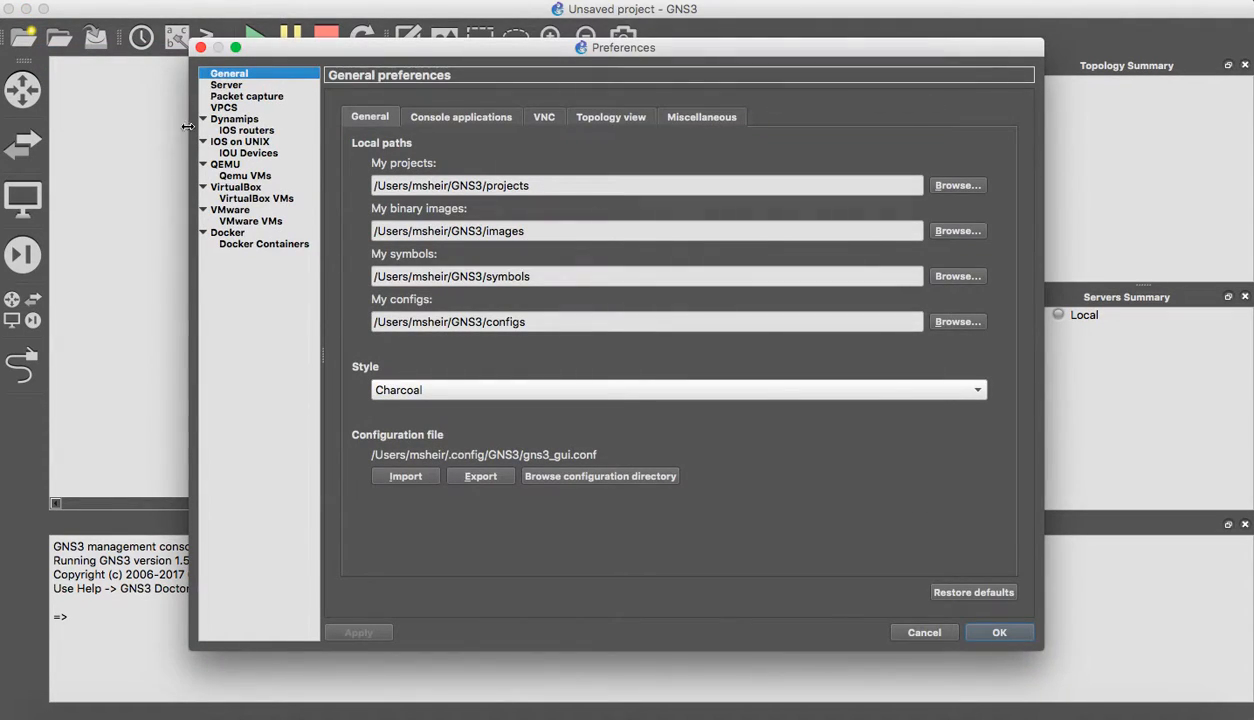
pyautogui.click(250, 199)
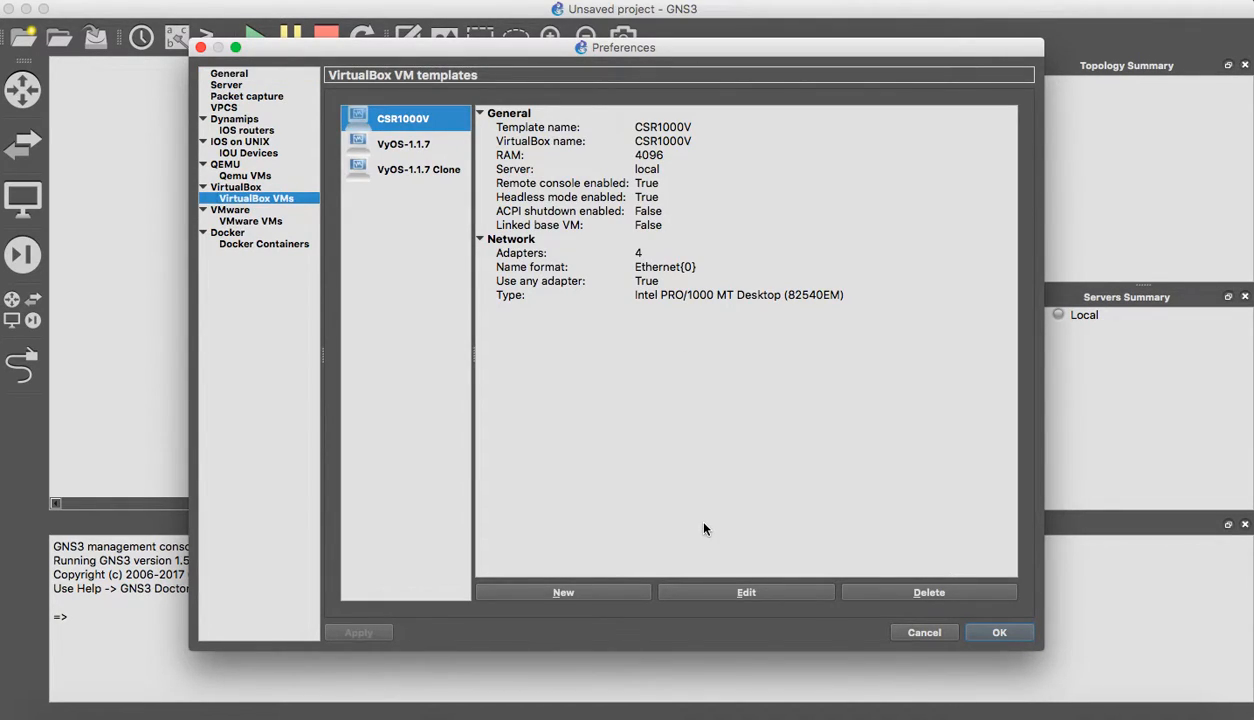
pyautogui.click(569, 596)
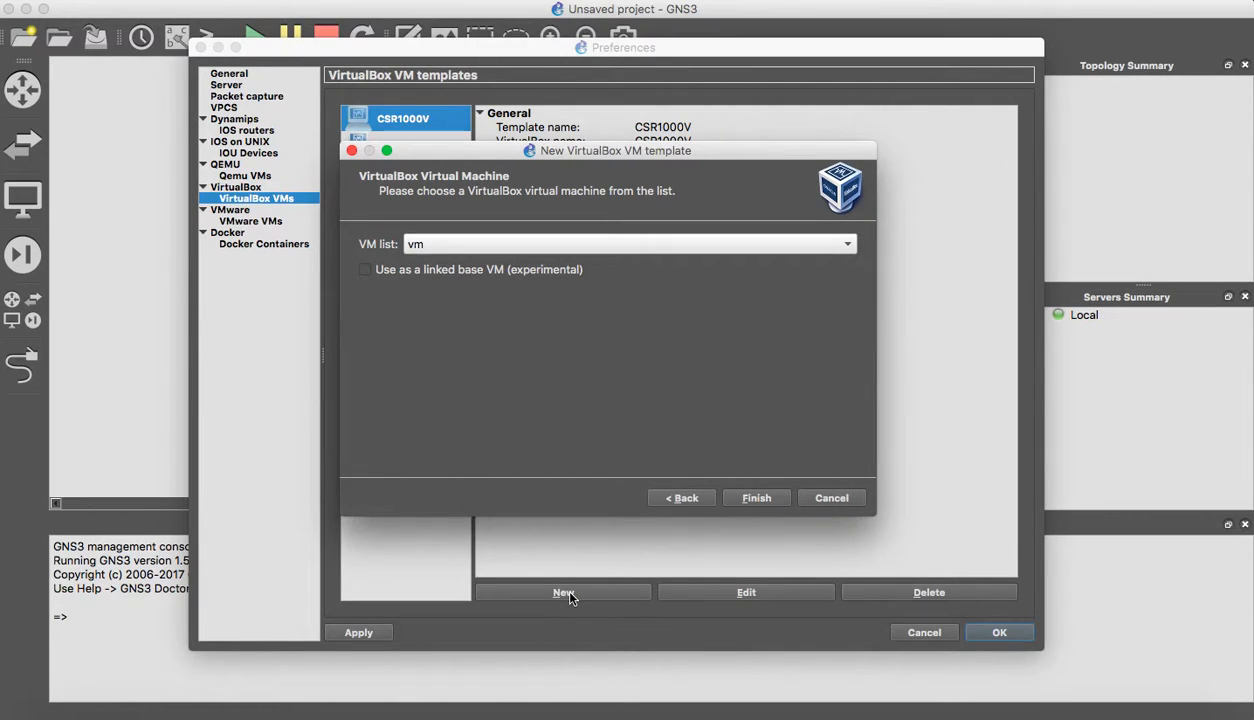
pyautogui.click(803, 247)
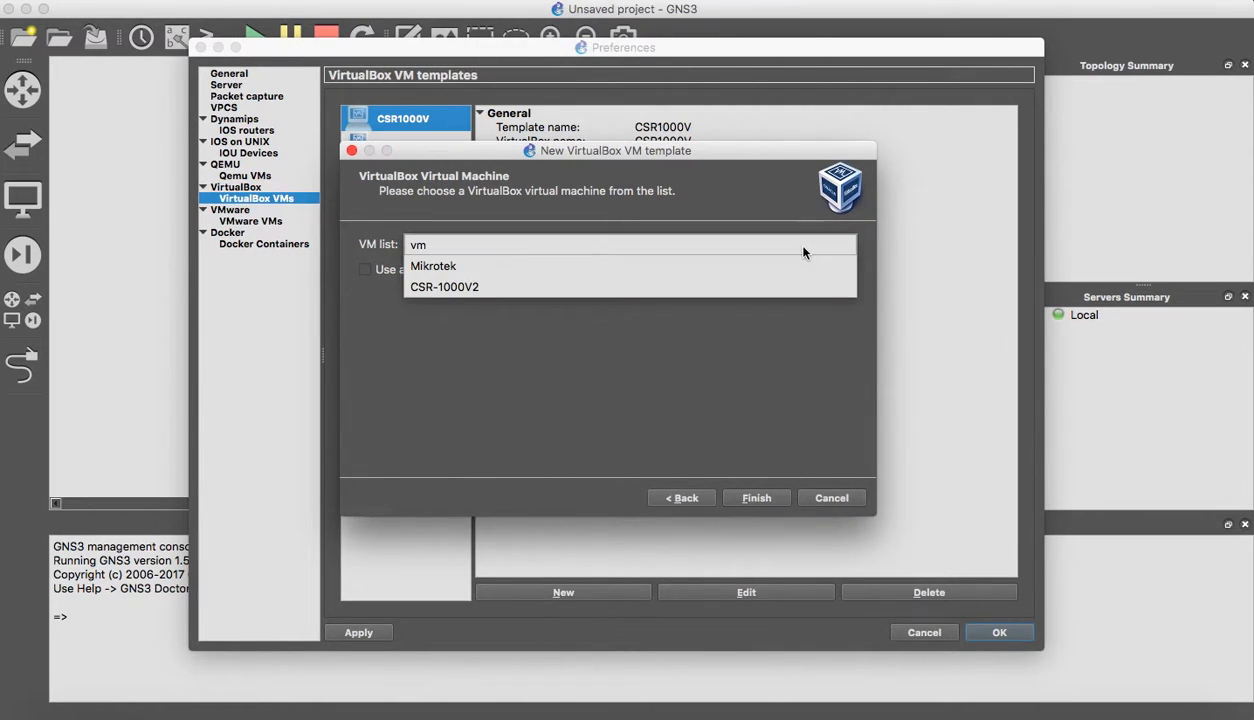
pyautogui.click(629, 286)
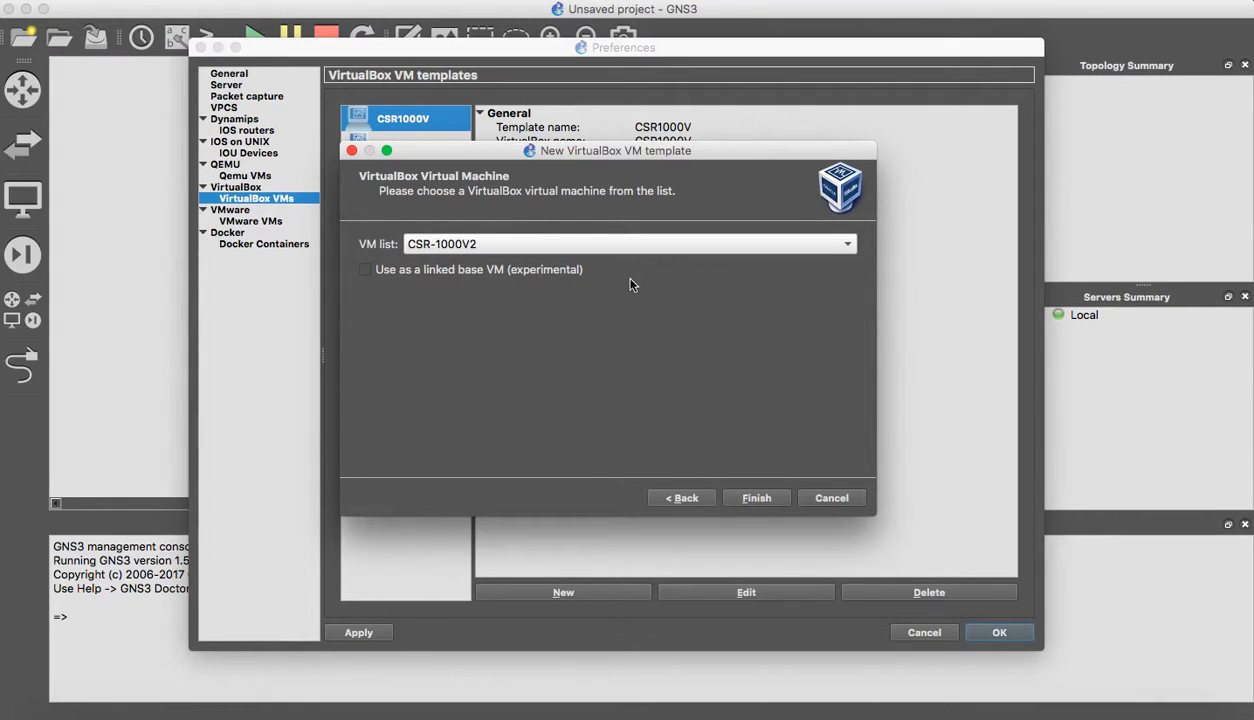
pyautogui.click(752, 497)
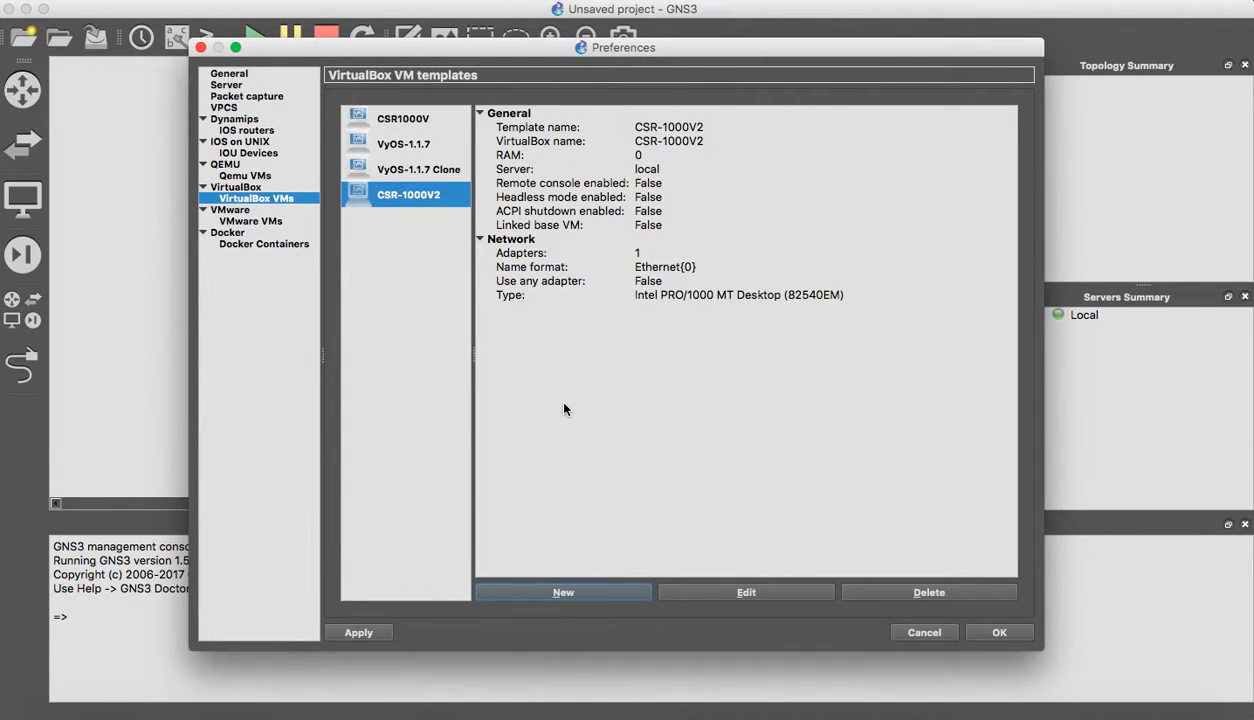
# Edit the CSR-1000V2 template to enable the remote console, start in headless mode, and use 4096 MB of RAM.
pyautogui.click(765, 592)
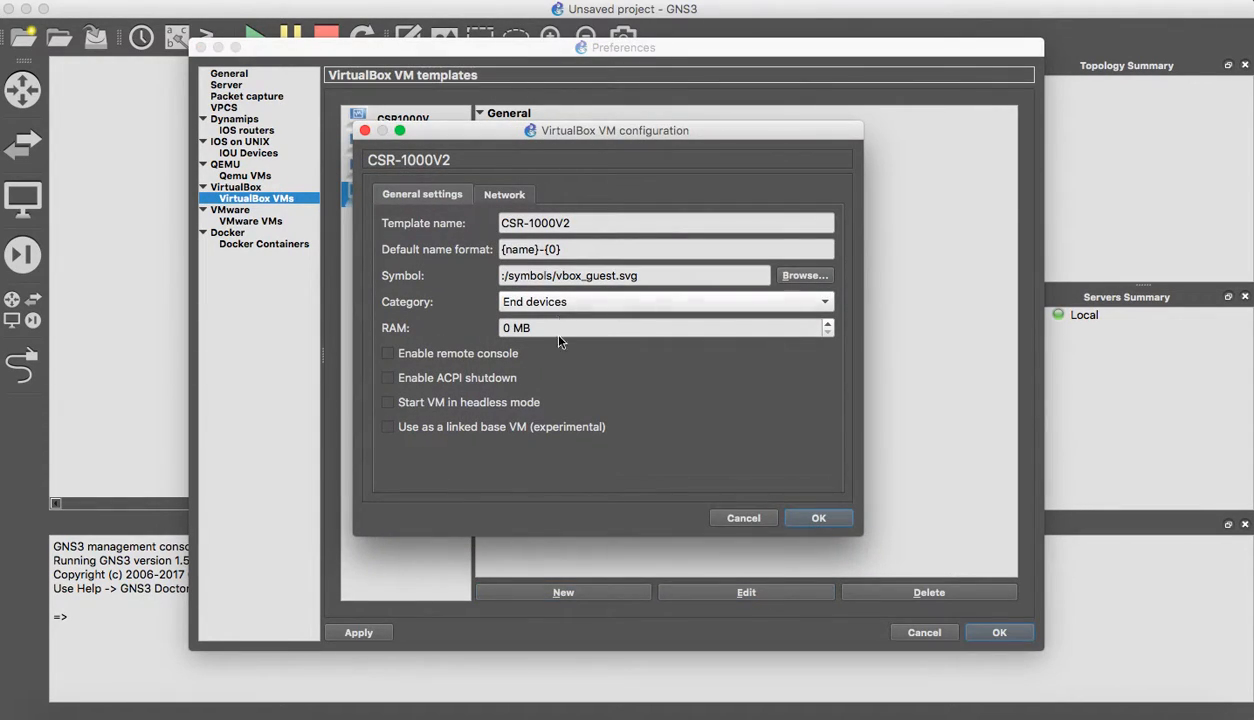
pyautogui.click(387, 354)
pyautogui.moveTo(584, 327); pyautogui.dragTo(325, 308)
pyautogui.write('1096')
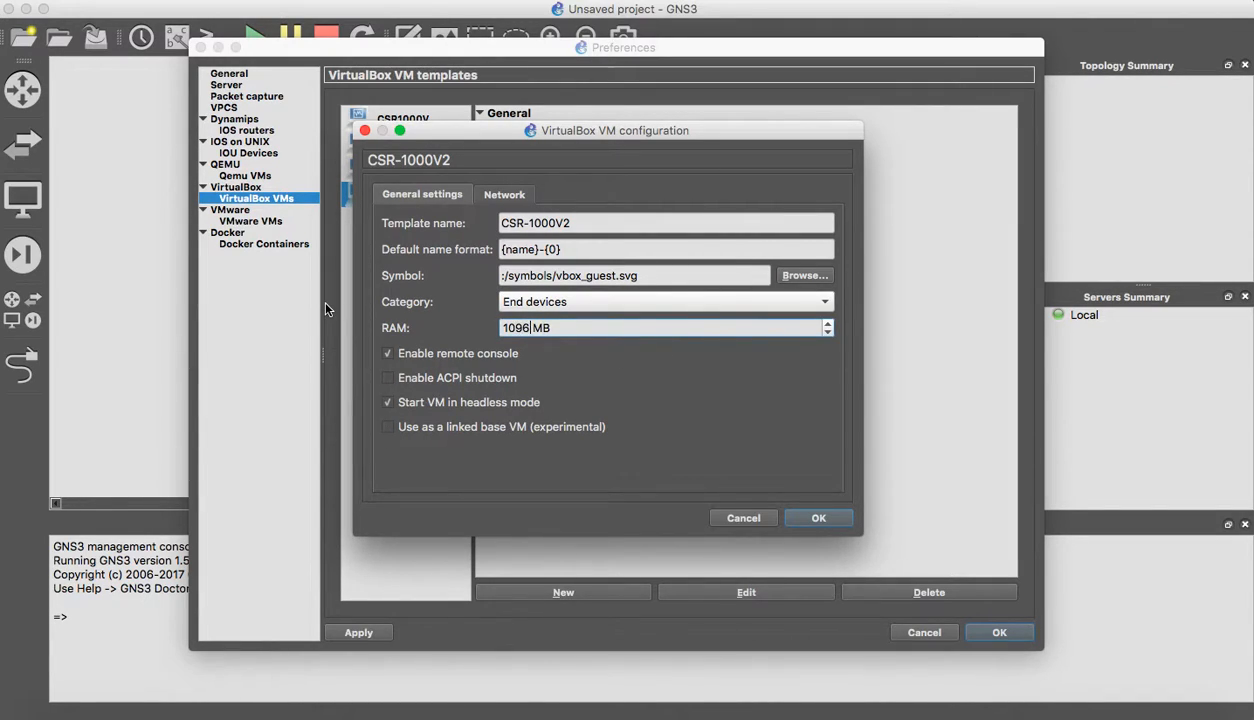
pyautogui.press('BackSpace')
pyautogui.press('BackSpace')
pyautogui.press('BackSpace')
pyautogui.press('BackSpace')
pyautogui.write('4096')
# Set the template's network to 4 adapters, allow GNS3 to use any configured VirtualBox adapter, and save the preferences.
pyautogui.click(494, 195)
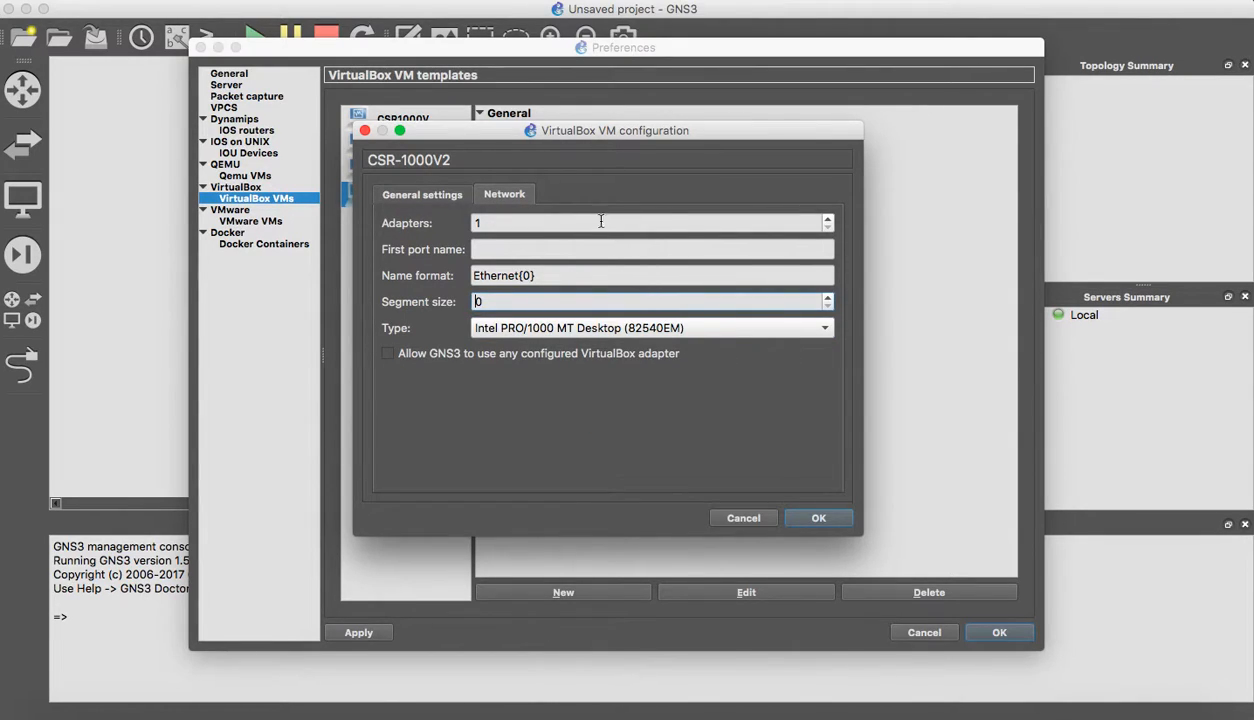
pyautogui.click(825, 219)
pyautogui.click(825, 219)
pyautogui.click(825, 219)
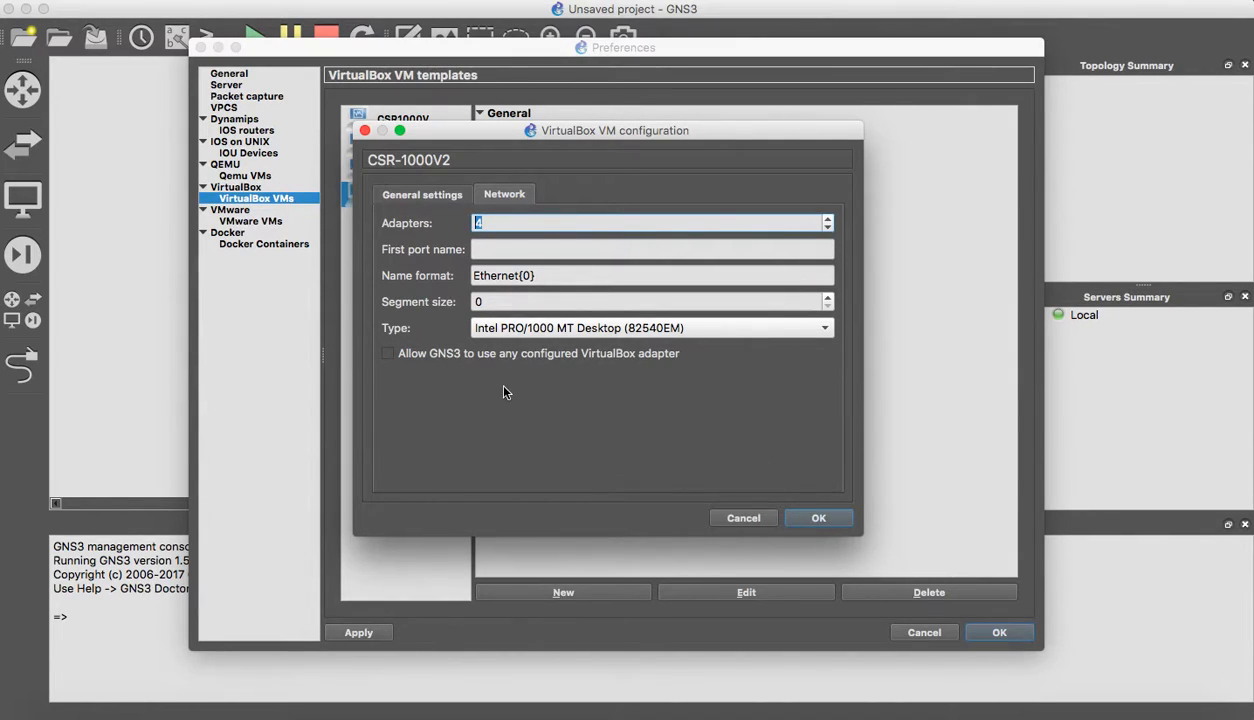
pyautogui.click(387, 354)
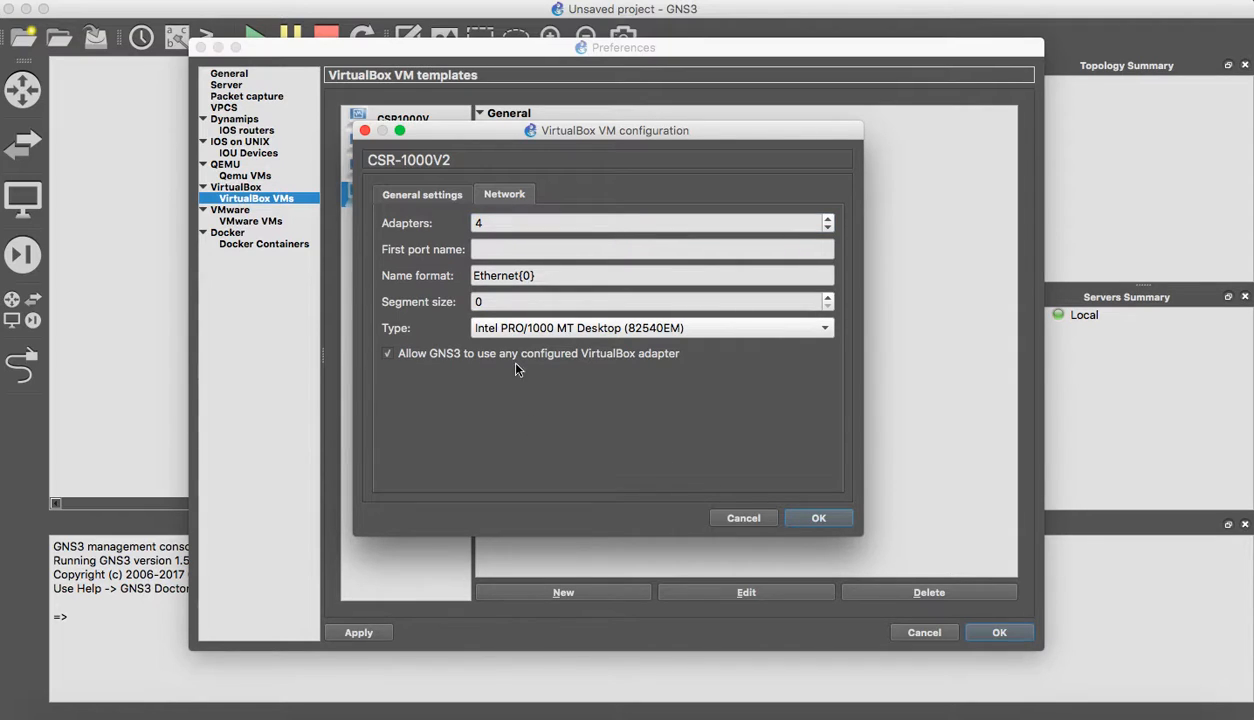
pyautogui.click(818, 518)
pyautogui.click(998, 634)
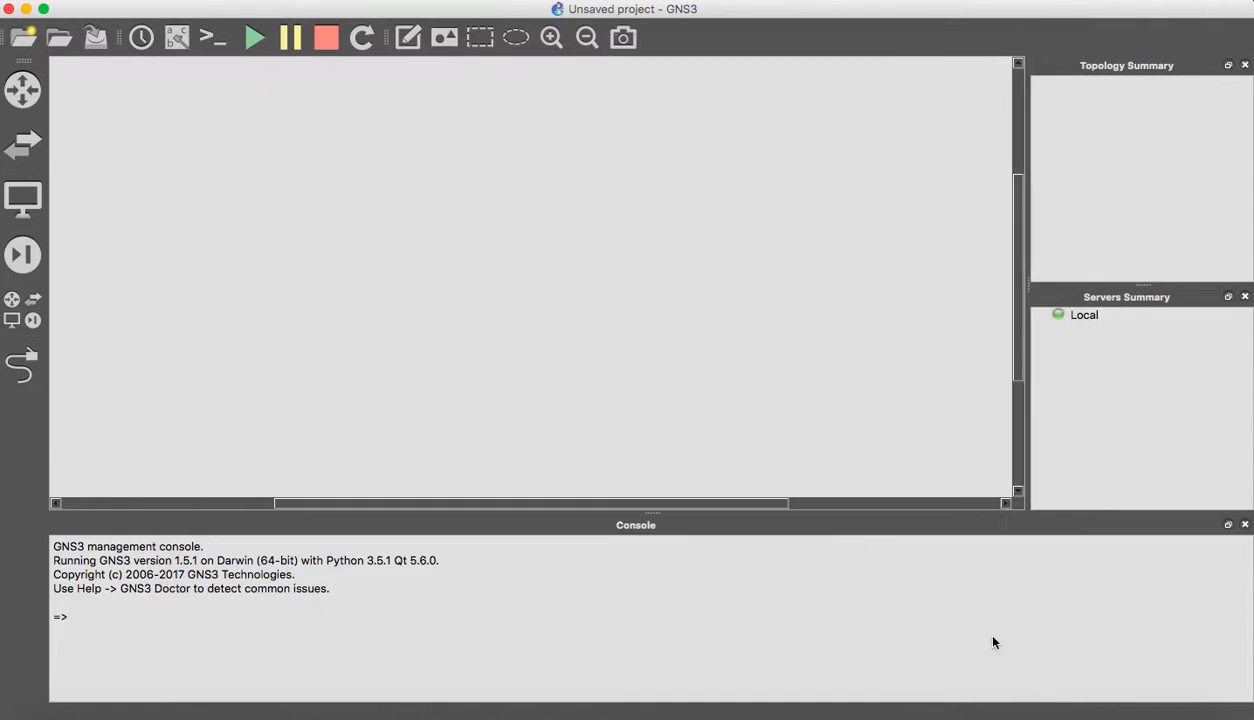
# Place a CSR-1000V2 device in the upper part of the empty topology and start all devices.
pyautogui.click(22, 309)
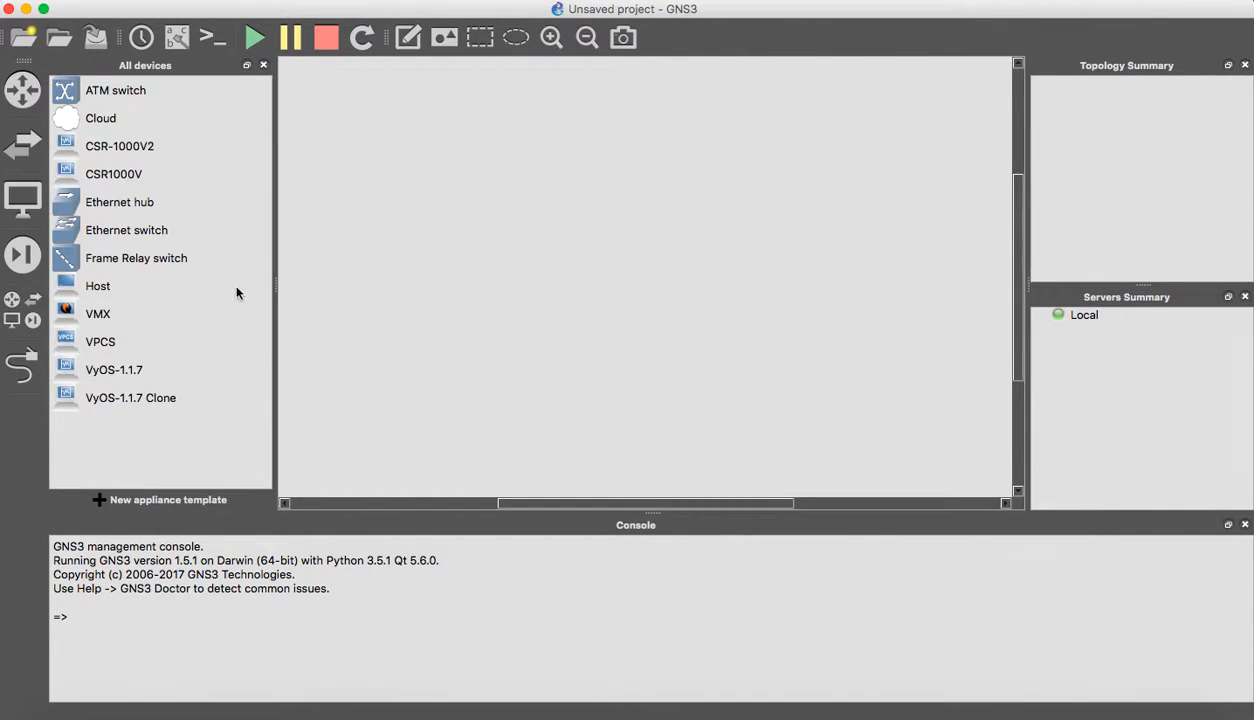
pyautogui.moveTo(120, 147); pyautogui.dragTo(437, 190)
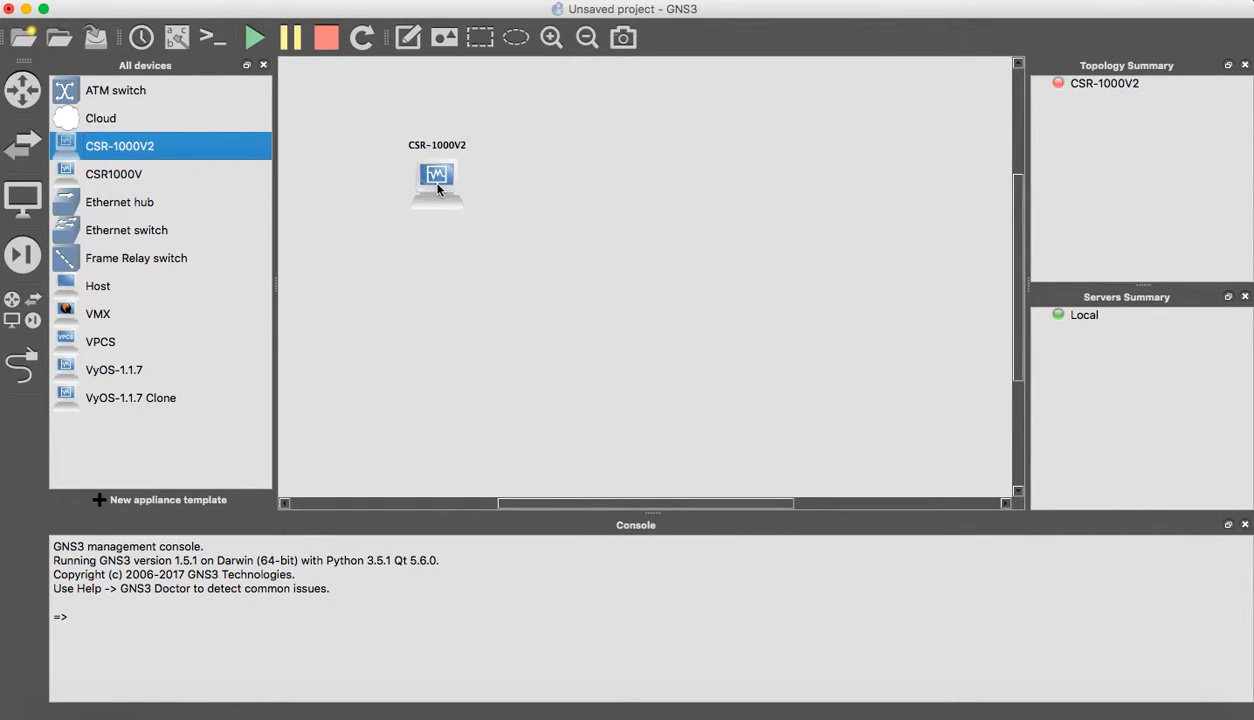
pyautogui.click(255, 39)
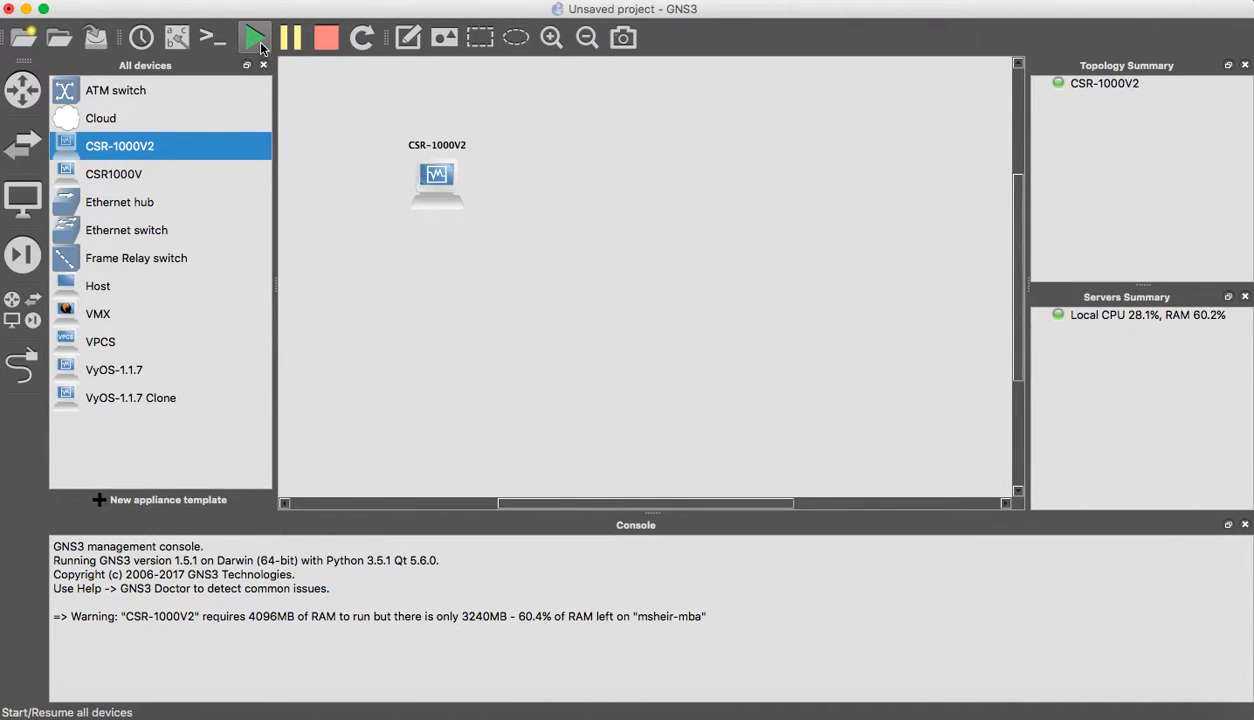
# Open a custom console to CSR-1000V2 with the predefined SecureCRT command, and decline making SecureCRT the default Telnet application.
pyautogui.rightClick(435, 180)
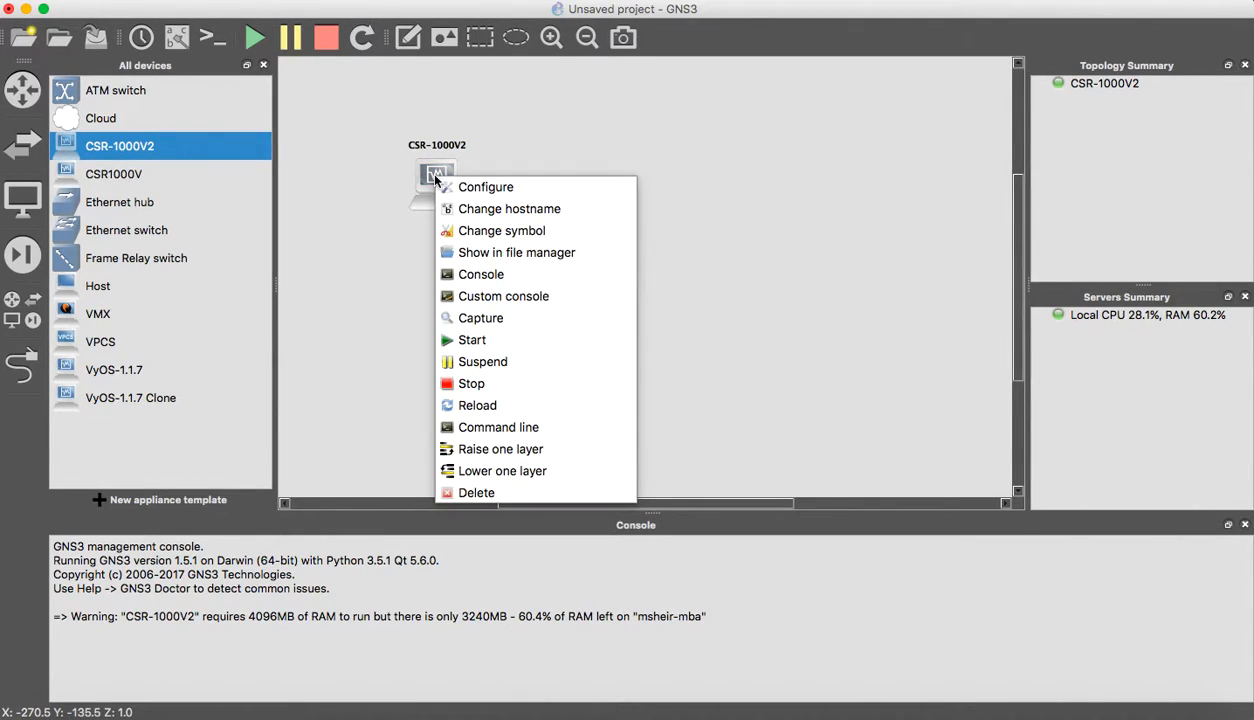
pyautogui.click(484, 300)
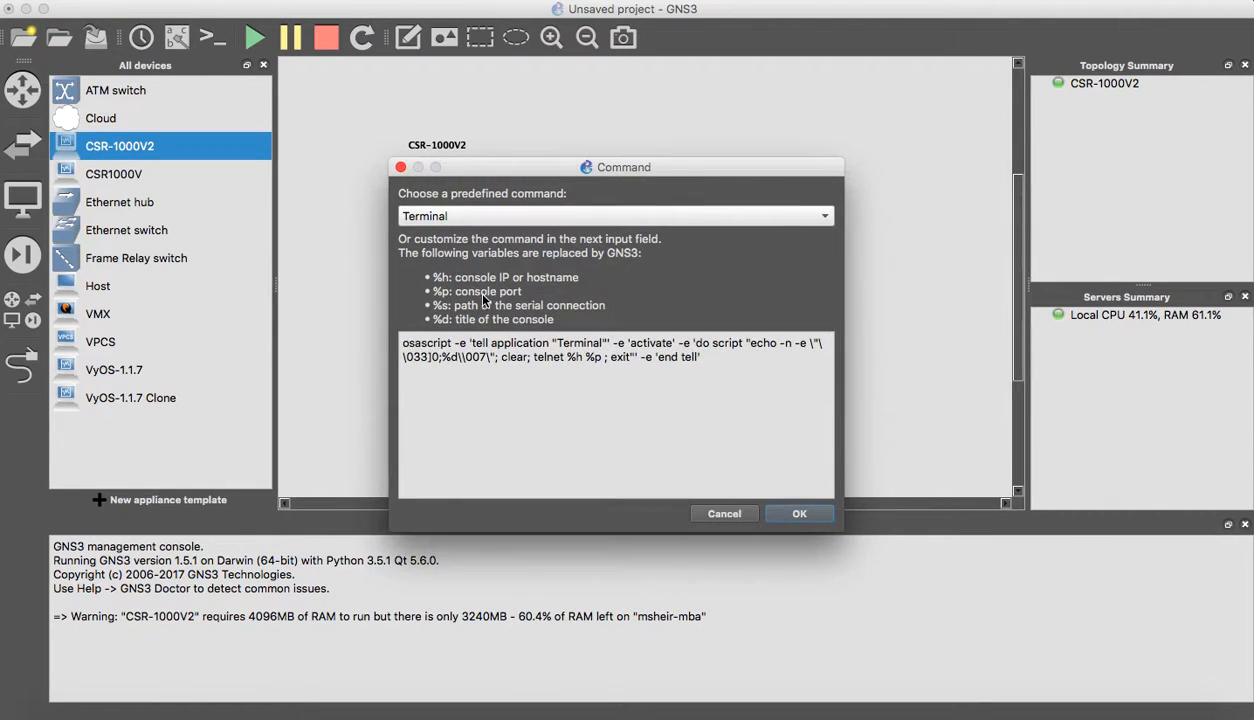
pyautogui.click(590, 217)
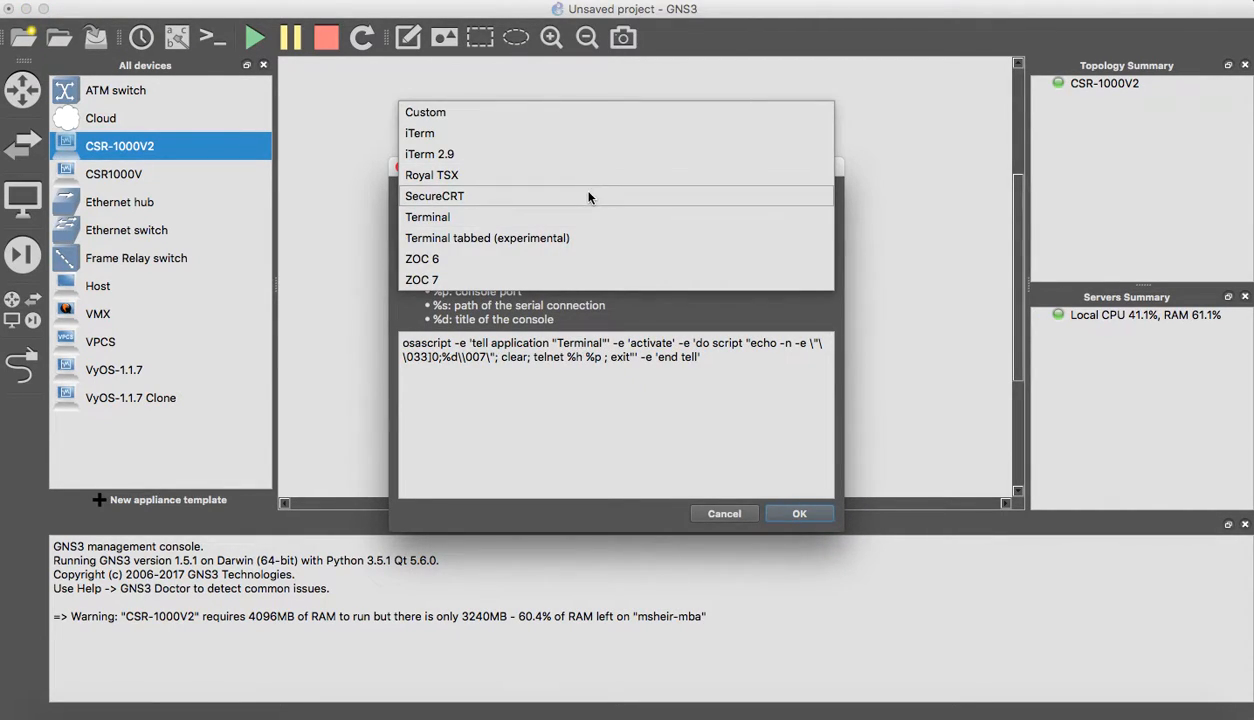
pyautogui.click(588, 196)
pyautogui.click(797, 513)
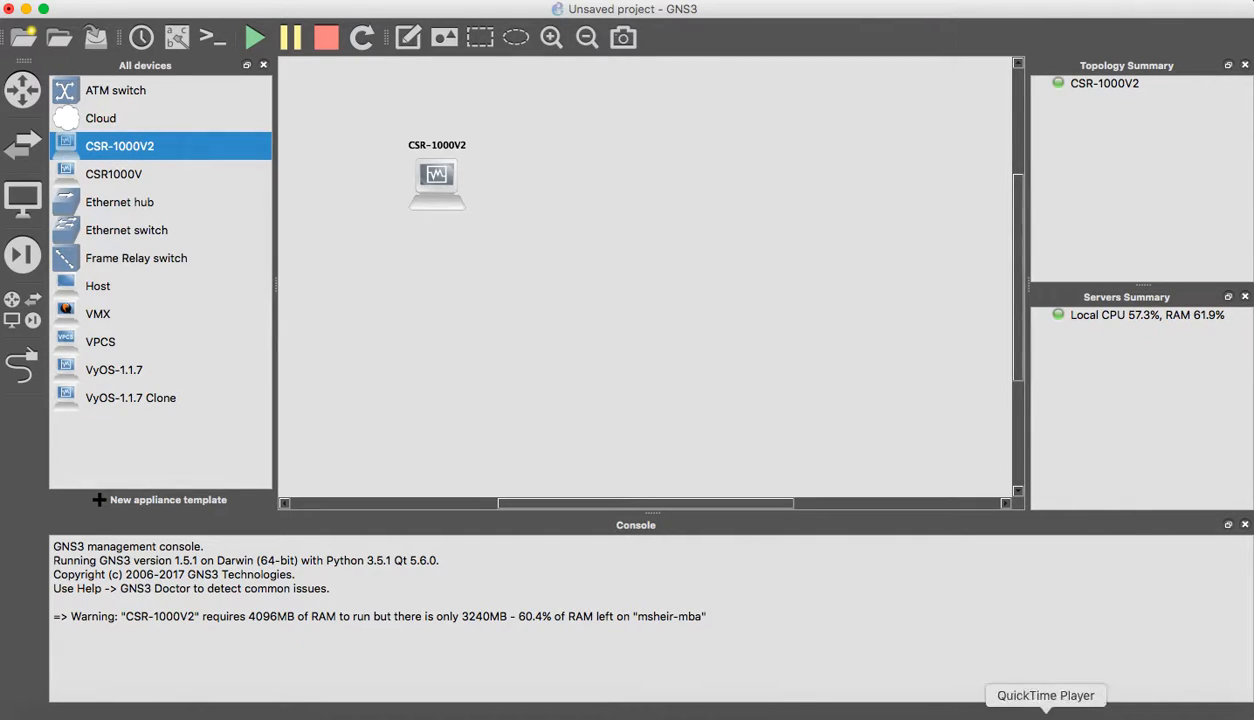
pyautogui.click(1117, 713)
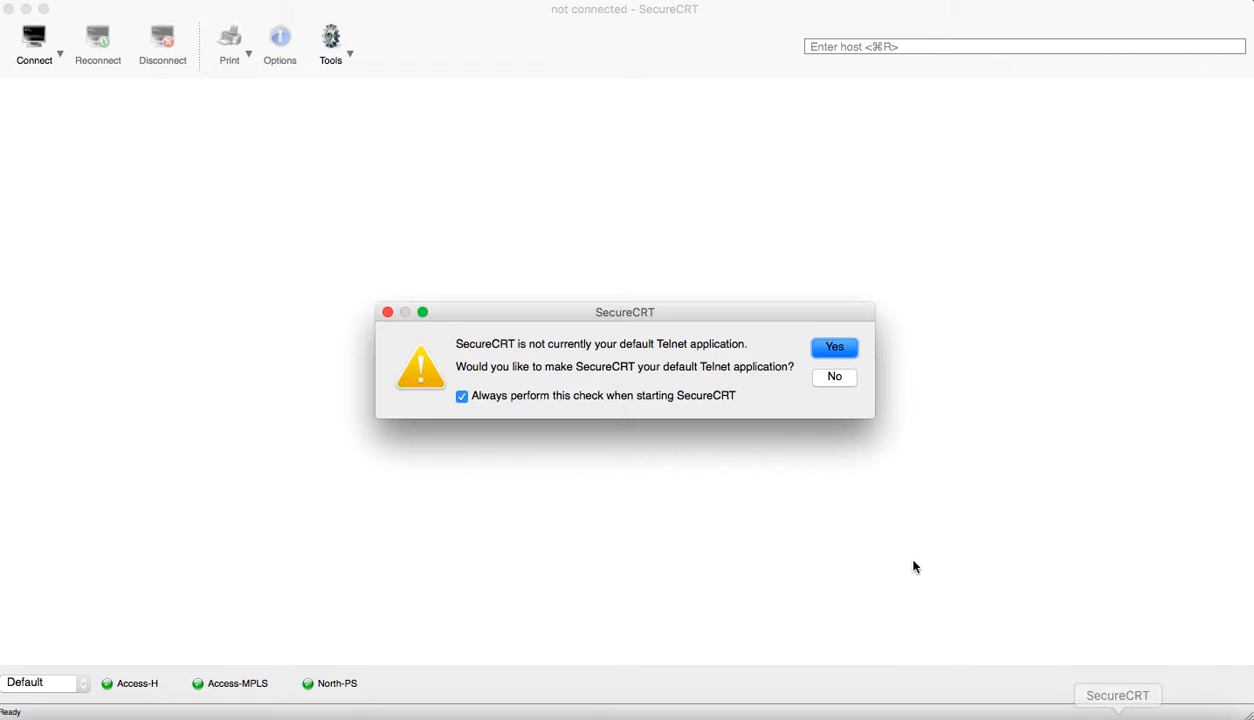
pyautogui.click(834, 376)
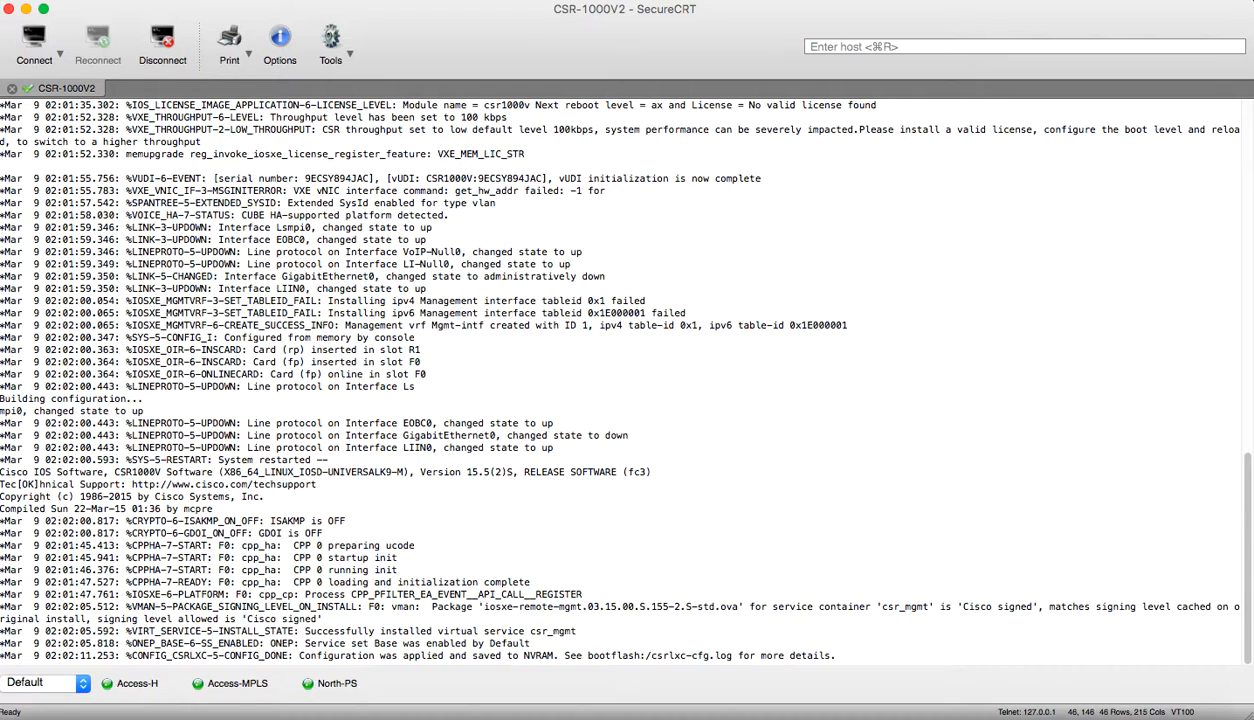
# Bring up the router prompt in the CSR-1000V2 console session once the startup messages end.
pyautogui.press('Return')
pyautogui.press('Return')
pyautogui.press('Return')
pyautogui.press('Return')
pyautogui.press('Return')
pyautogui.press('Return')
pyautogui.press('Return')
pyautogui.press('Return')
pyautogui.press('Return')
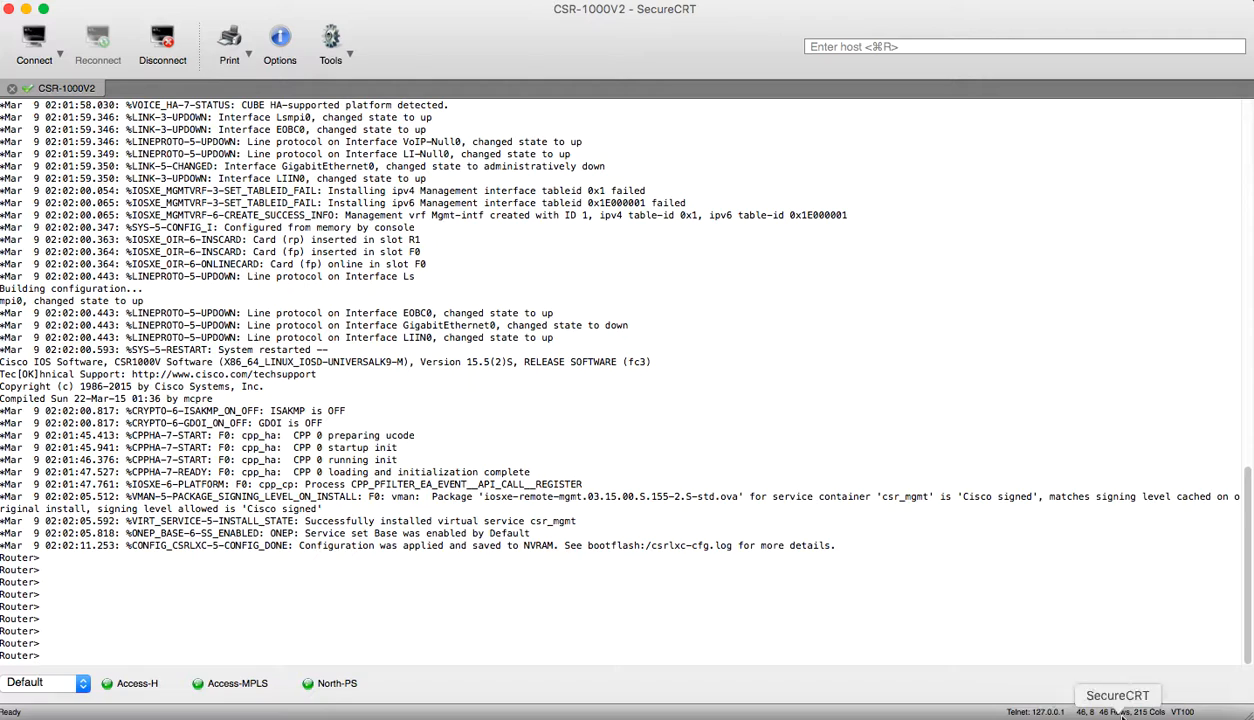
pyautogui.rightClick(1080, 711)
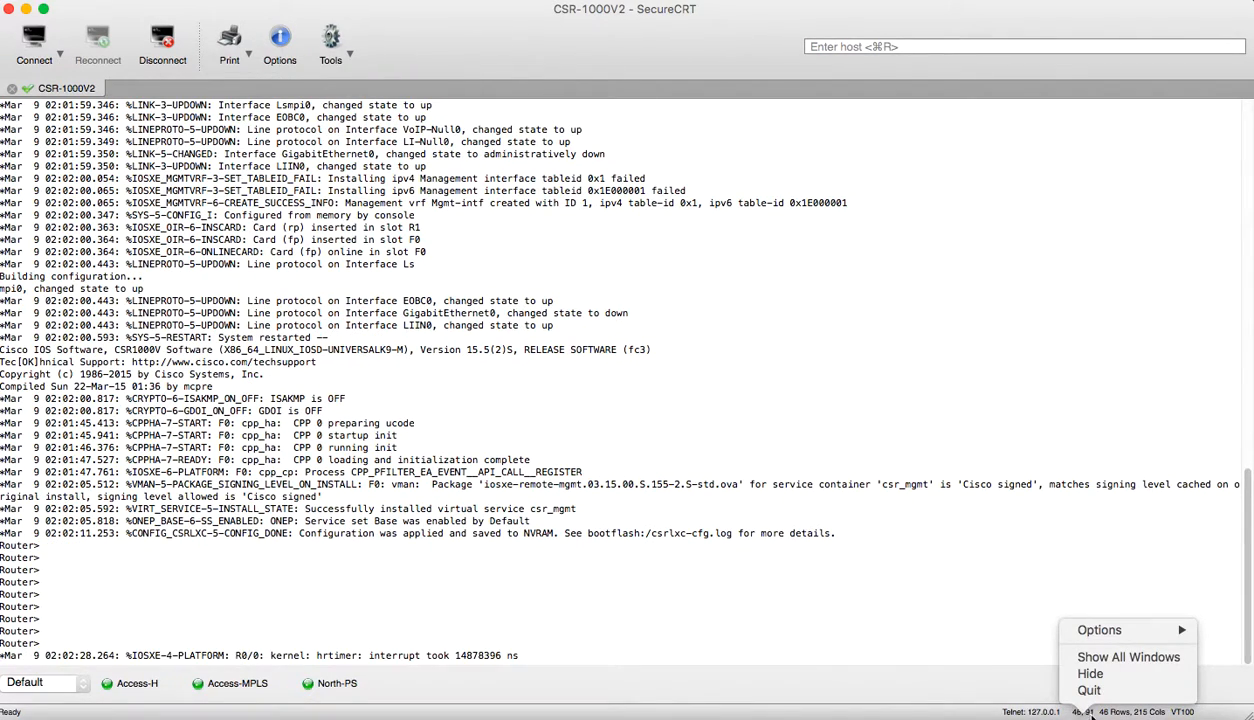